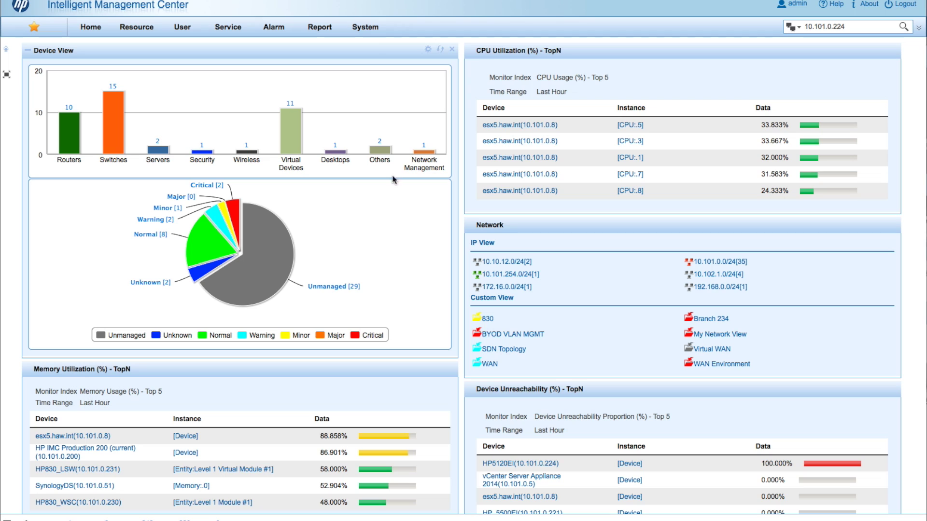
- Open the SNMPv3Provision template for modification from System > Resource Management > SNMP Template
click(365, 30)
mouse_move(386, 48)
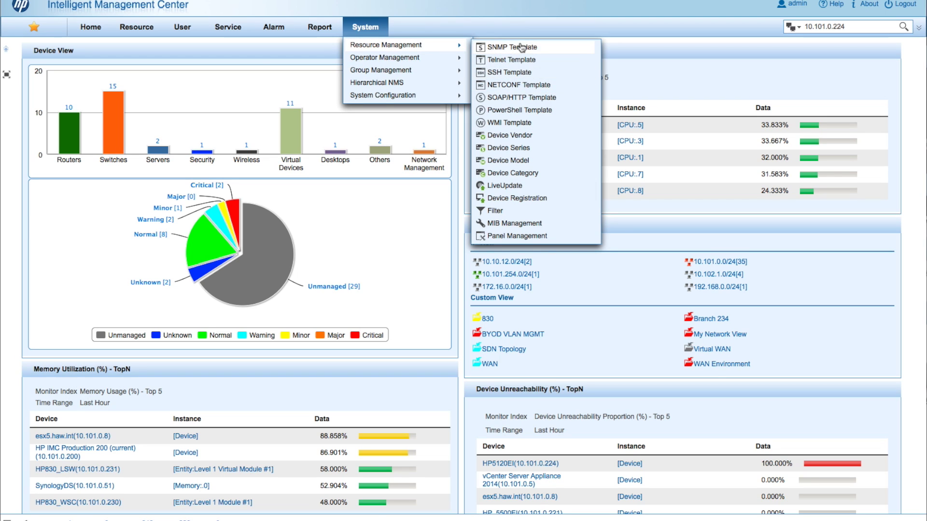
click(535, 46)
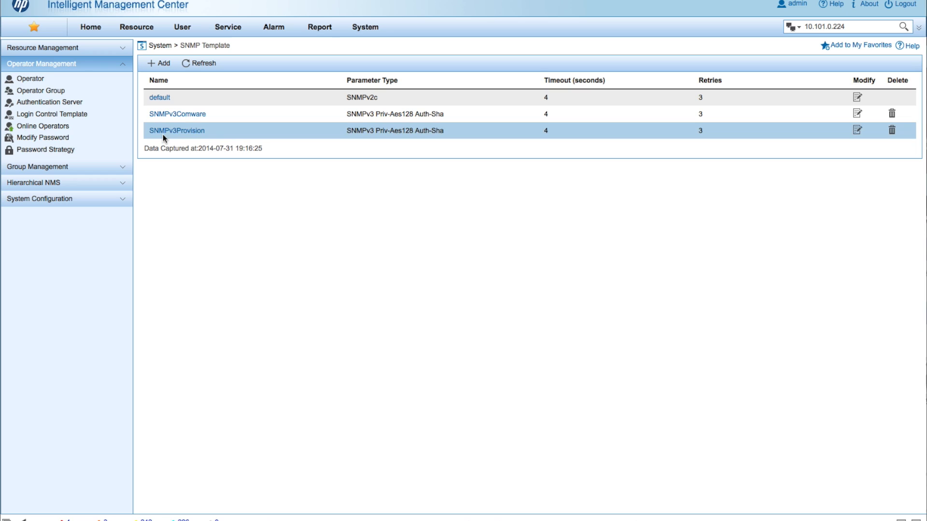
click(857, 131)
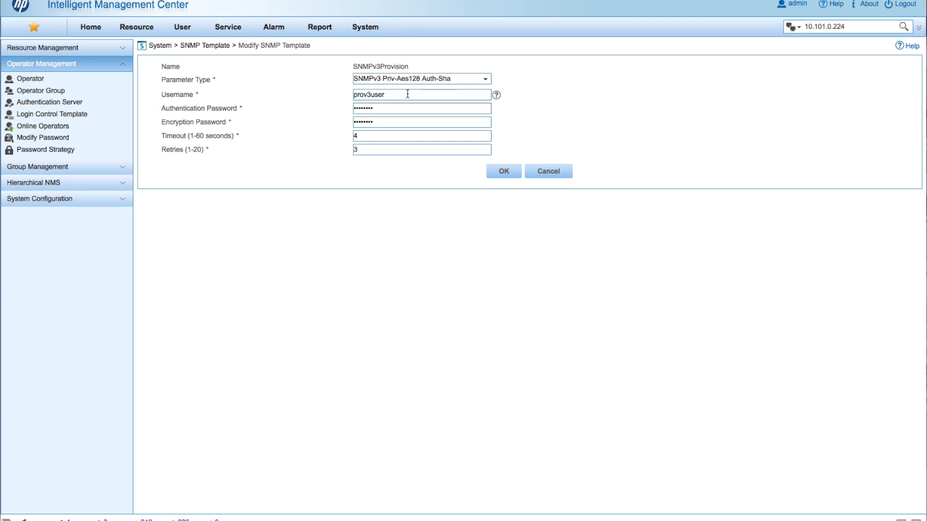
- Re-enter the SNMPv3Provision authentication and encryption passwords
double_click(358, 109)
text(p)
key(Tab)
text(p)
- Keep parameter type SNMPv3 Priv-Aes128 Auth-Sha, save the template, and dismiss the password prompt
click(485, 80)
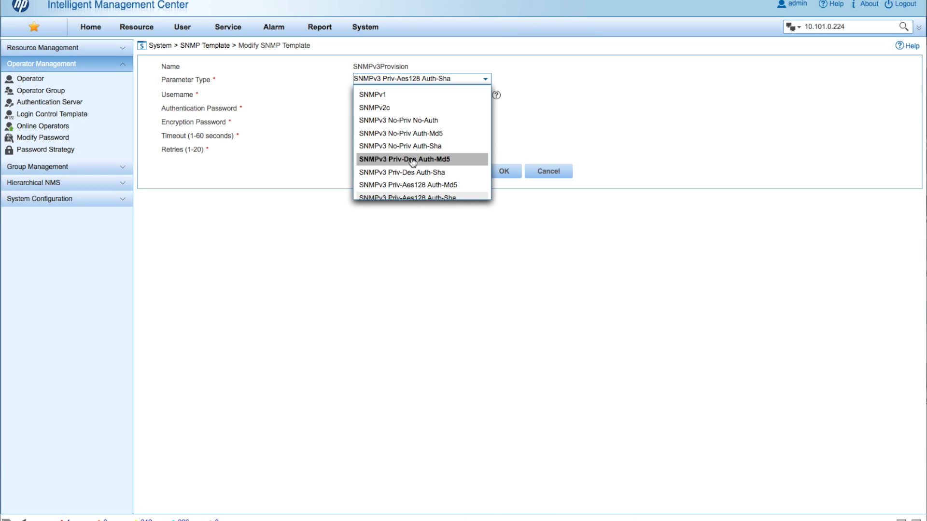
scroll(417, 160, down, 3)
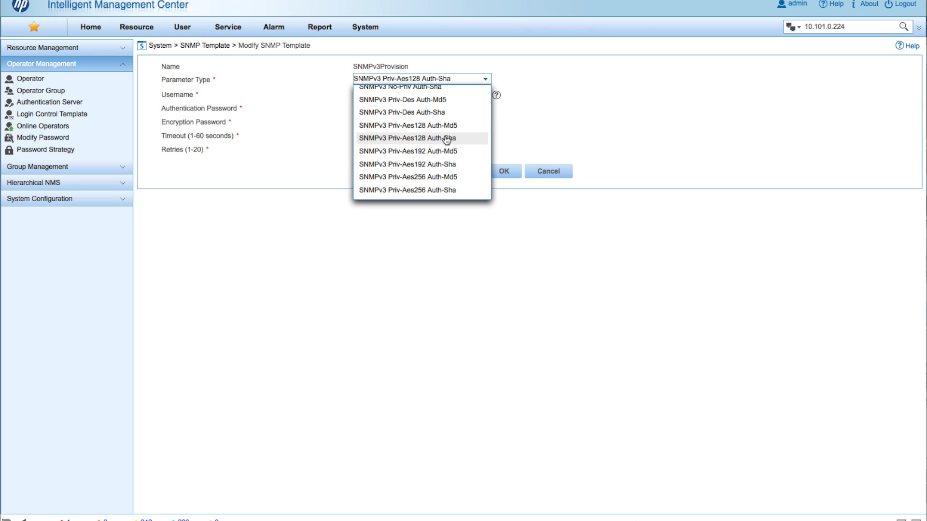
click(397, 140)
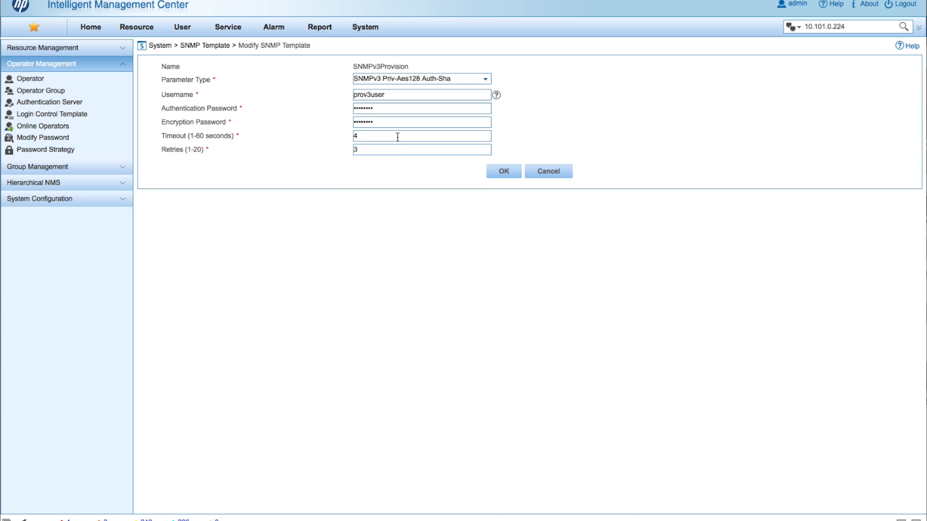
click(501, 173)
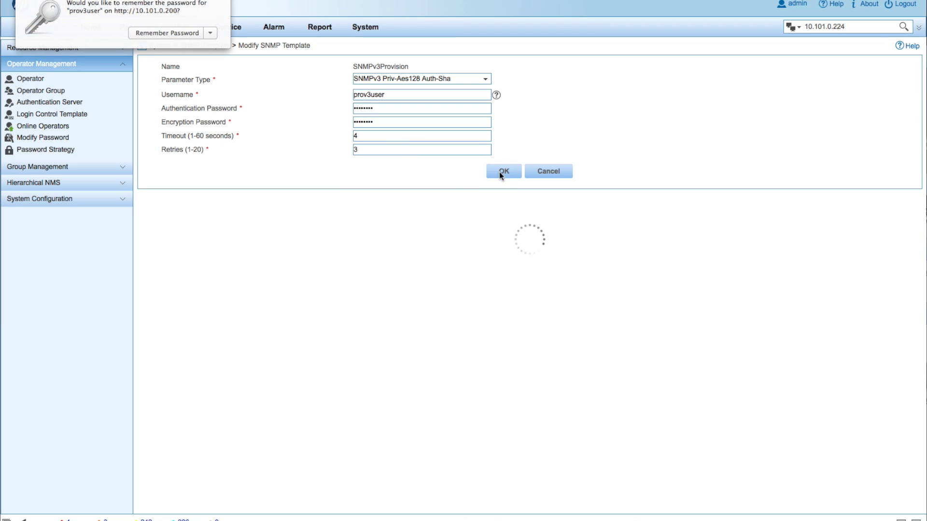
click(223, 1)
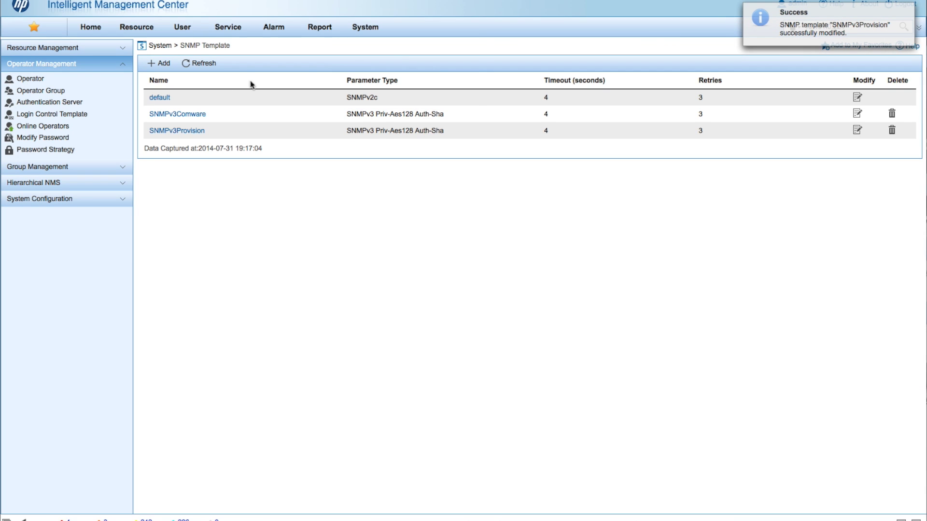
click(137, 27)
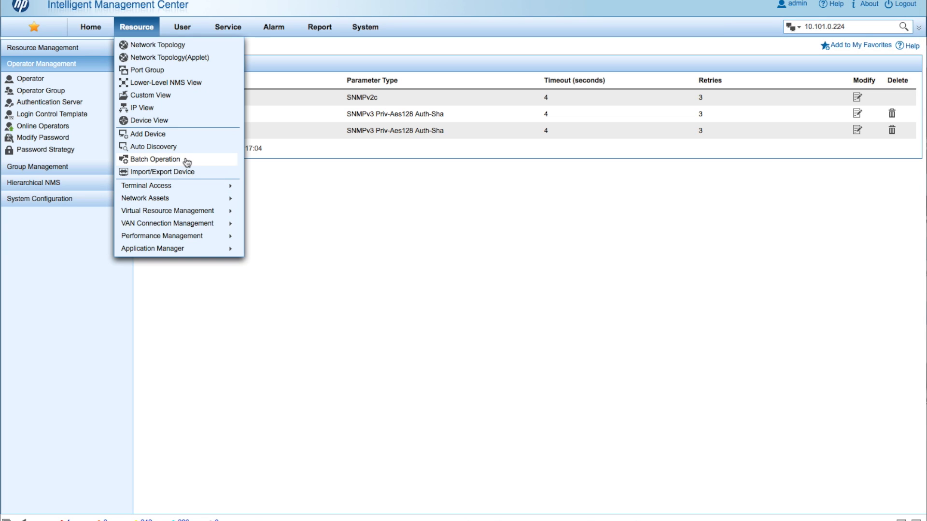
- Start a Device Configuration Guide batch deployment with the Device Access operation Config SNMP(v3)Param(HP)
click(187, 162)
click(200, 342)
click(207, 192)
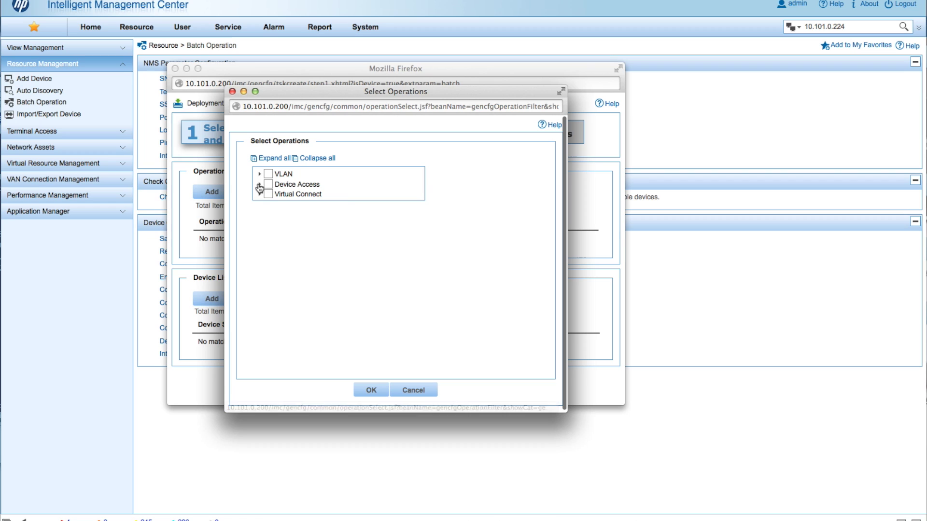
click(260, 185)
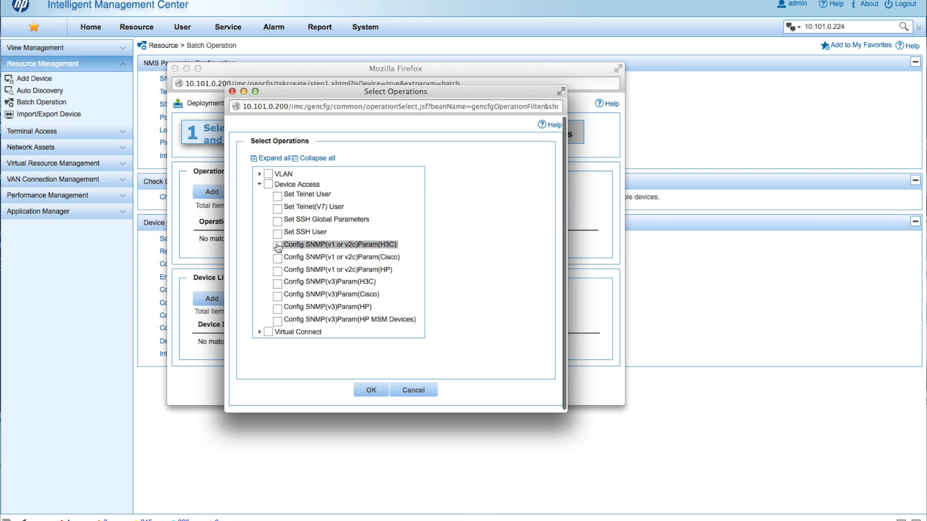
click(278, 309)
click(371, 389)
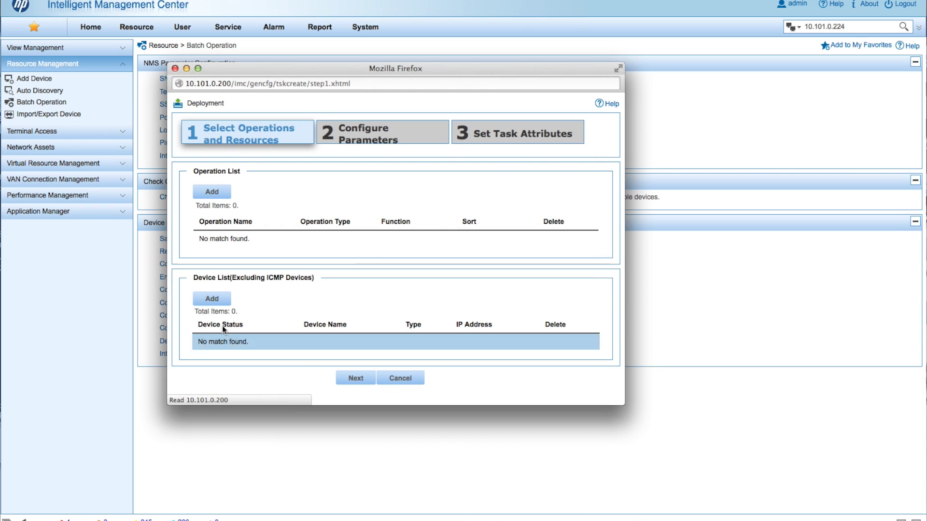
- Add switch 3800-1 as the deployment's target device and continue to the parameters step
click(205, 304)
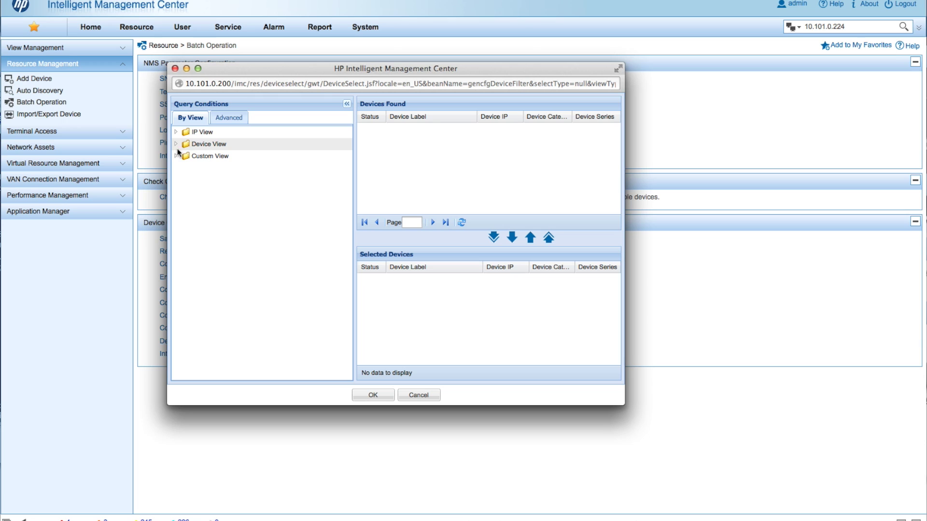
click(215, 168)
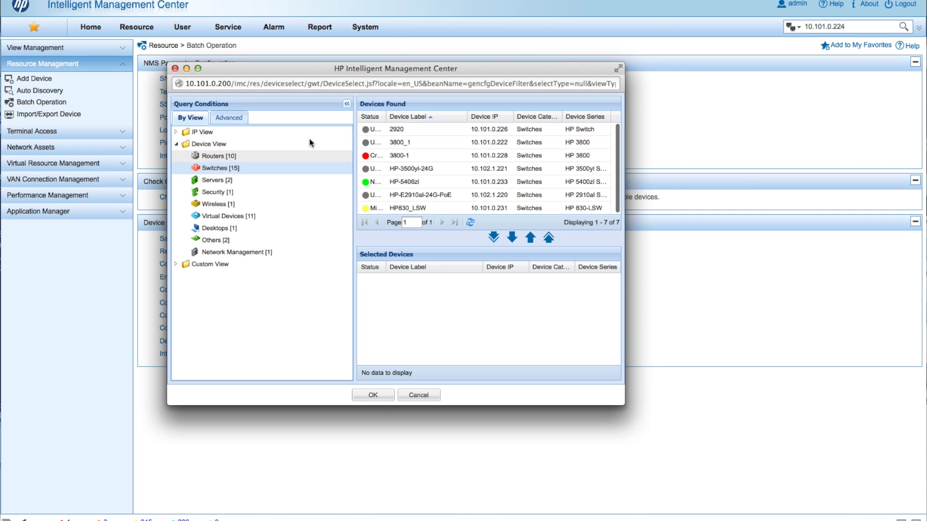
click(404, 155)
click(513, 238)
click(381, 396)
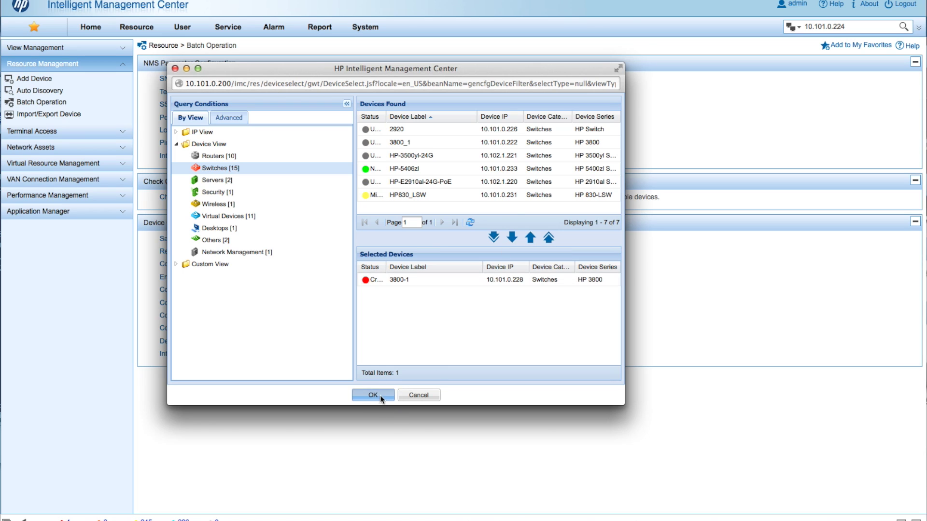
click(358, 379)
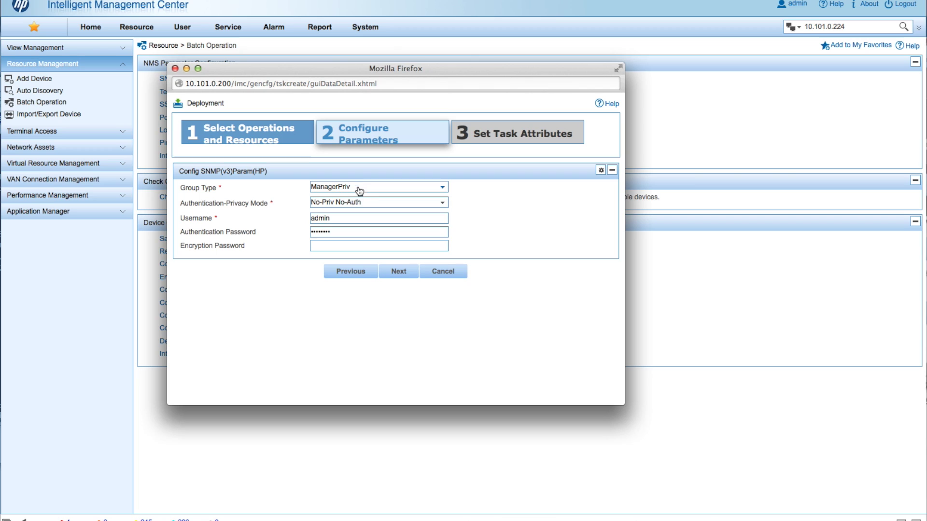
- Set mode Priv-Aes Auth-Sha and enter the SNMPv3 username and authentication and encryption passwords
click(358, 202)
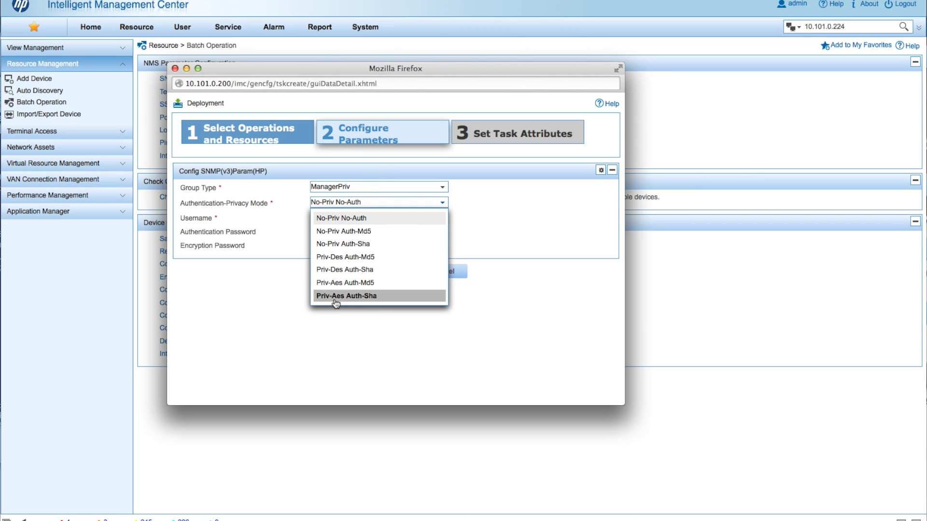
click(369, 296)
double_click(351, 218)
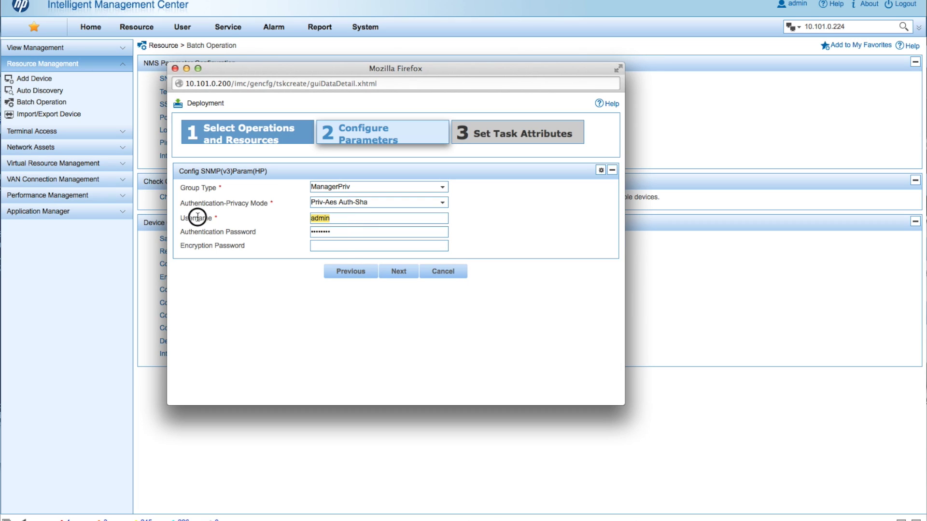
text(prov3user)
key(Tab)
text(password)
key(Tab)
text(password)
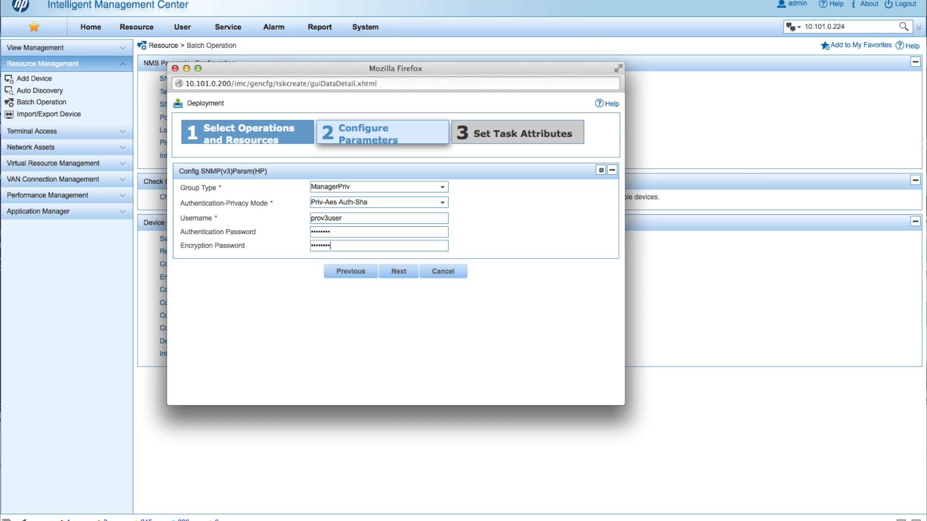
- Schedule the SNMPv3 configuration task to run Immediately and submit it
click(398, 273)
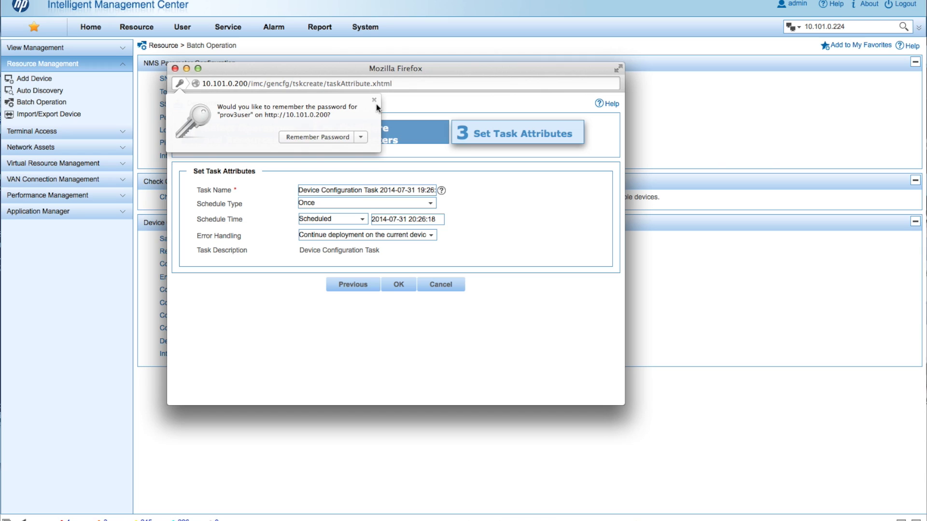
click(326, 220)
click(326, 246)
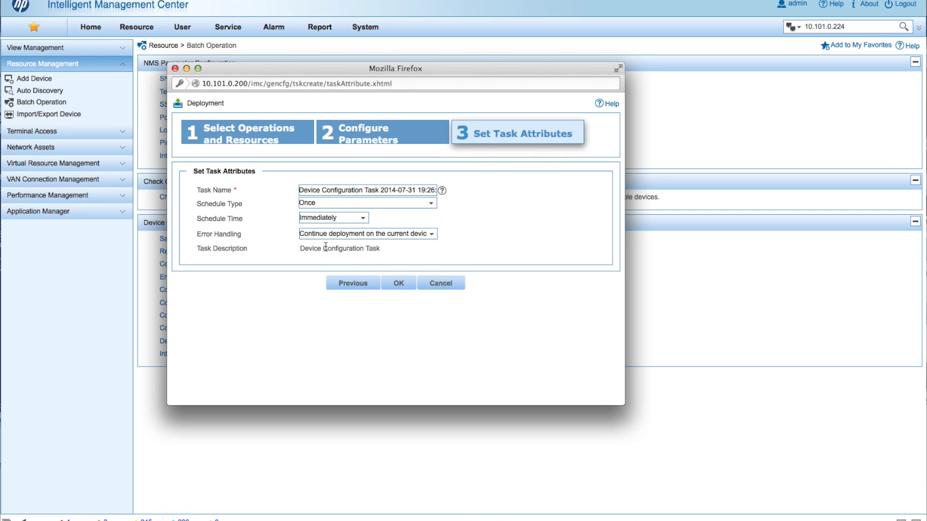
click(406, 287)
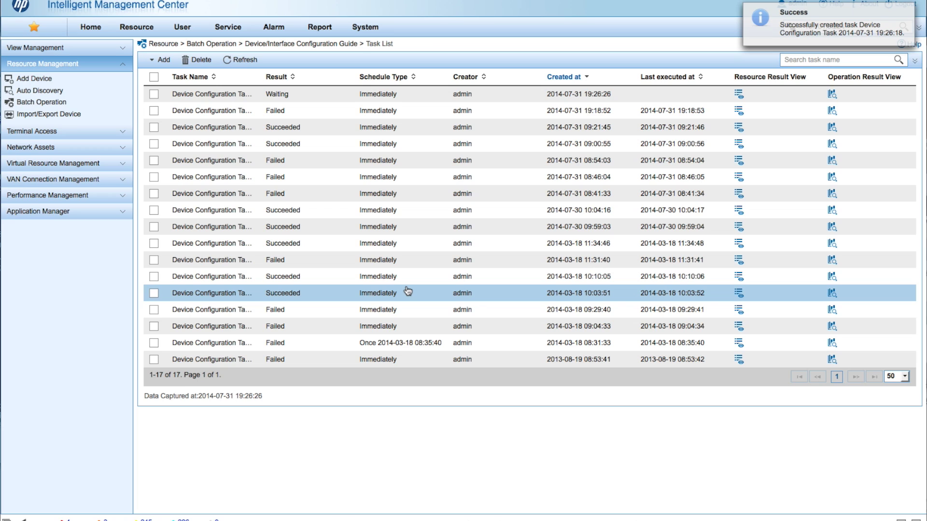
- Confirm the SNMPv3 task shows Succeeded for 3800-1, then move the telnet console into view
click(244, 62)
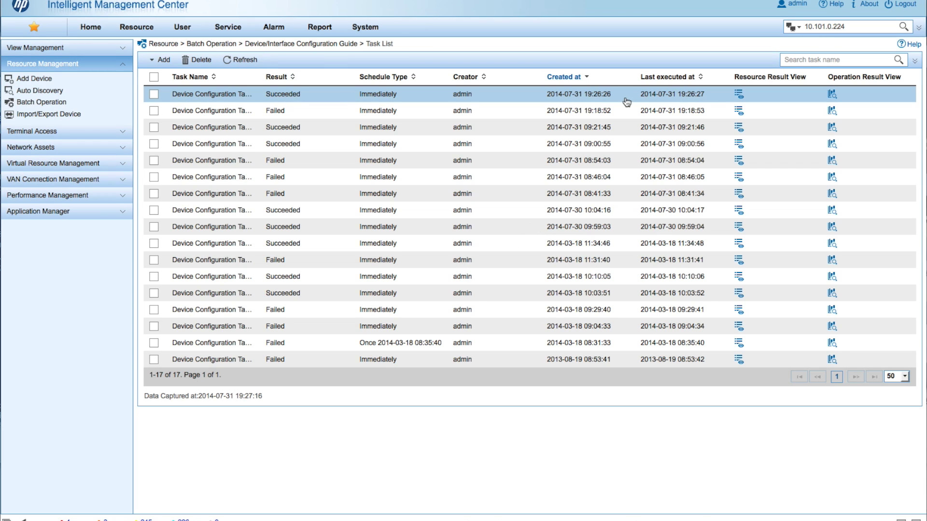
click(739, 94)
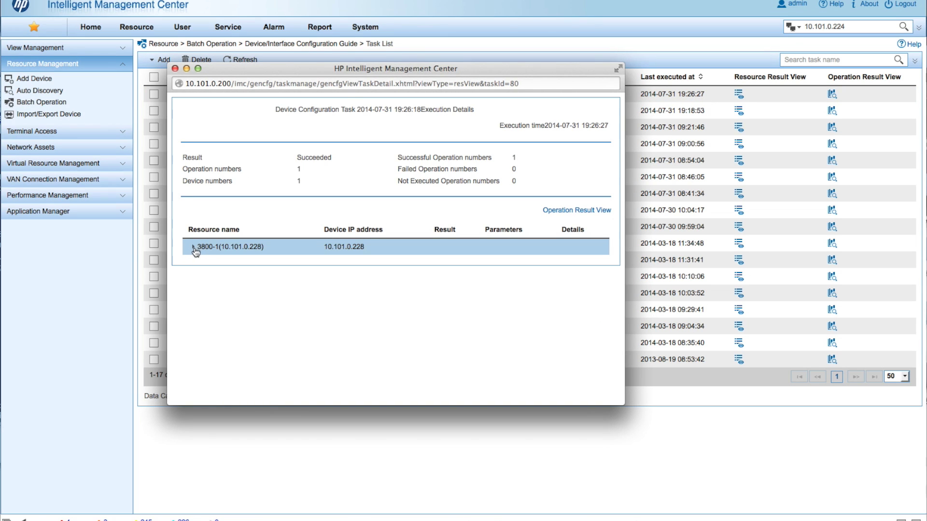
click(194, 248)
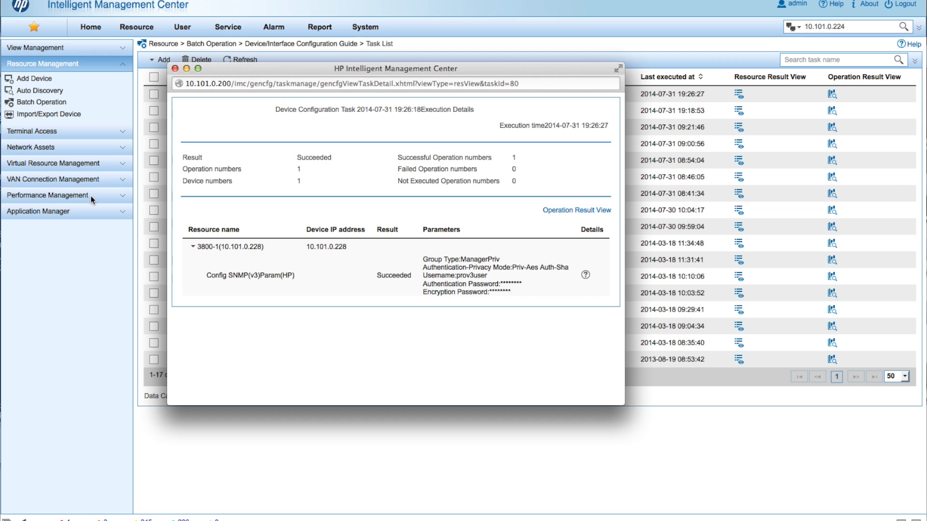
drag(58, 34, 323, 40)
- Reconnect to the Digi CM 32 console server, log in, and reach the 3800-1(config)# prompt
click(495, 218)
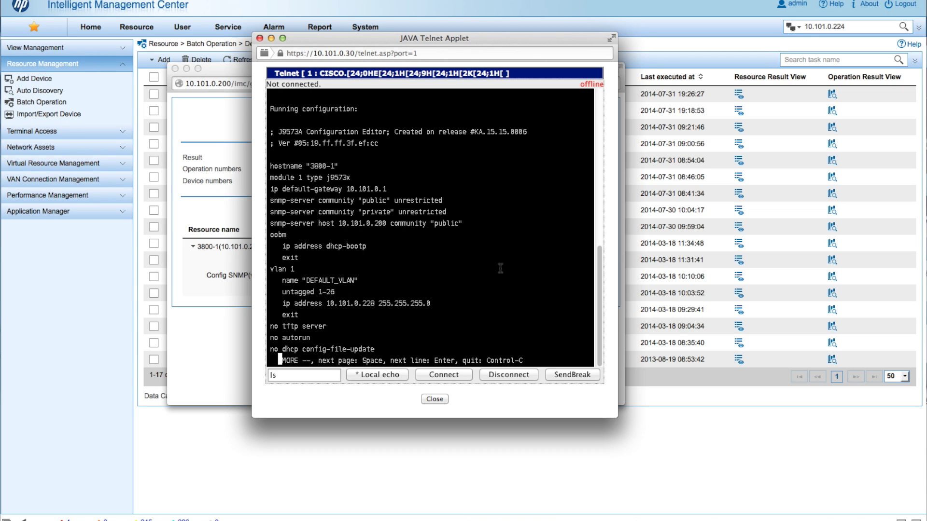
click(443, 375)
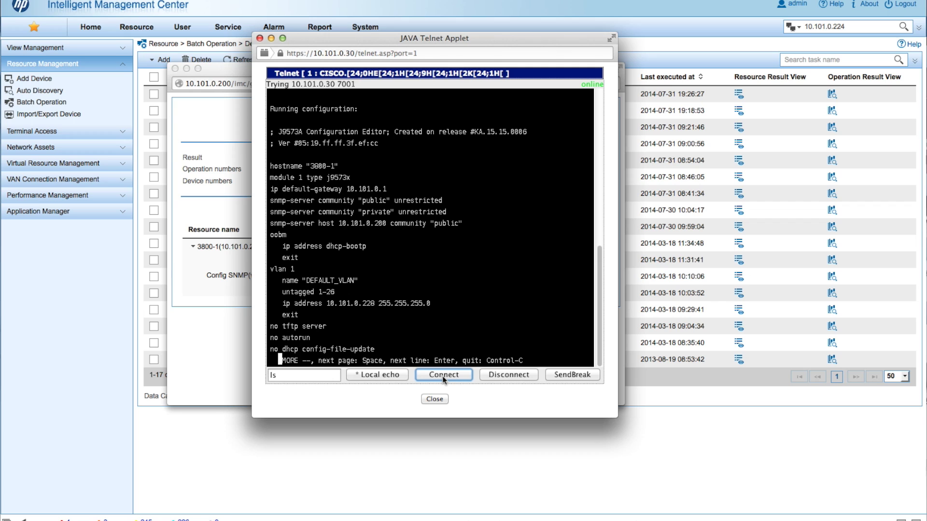
click(423, 334)
text(admin)
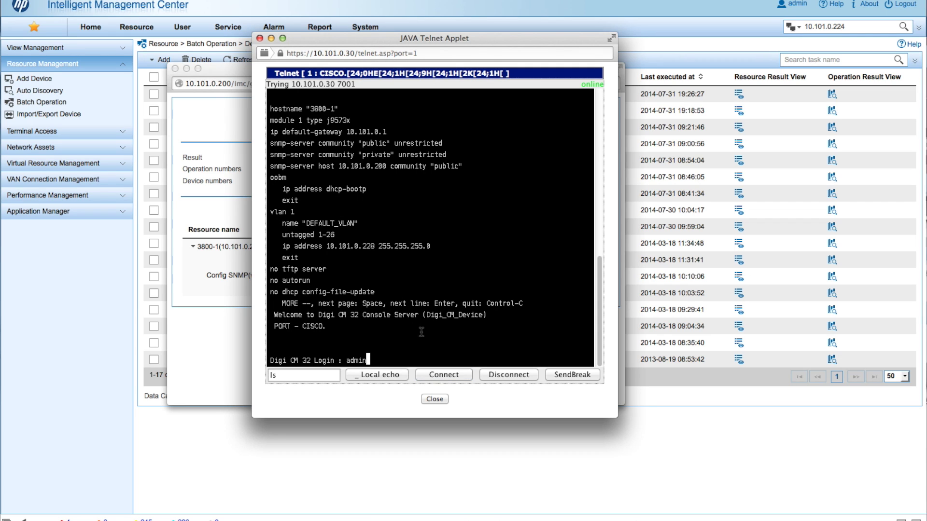
key(Return)
text(*****)
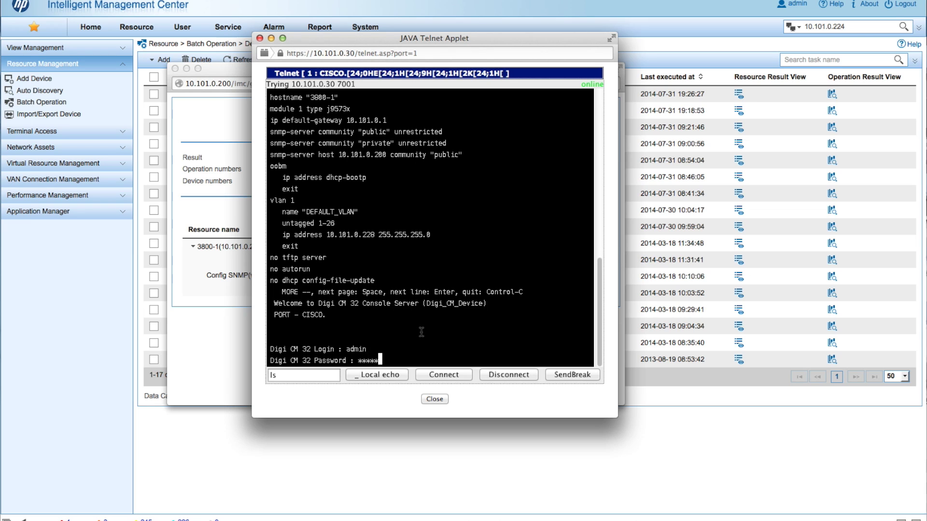
key(Return)
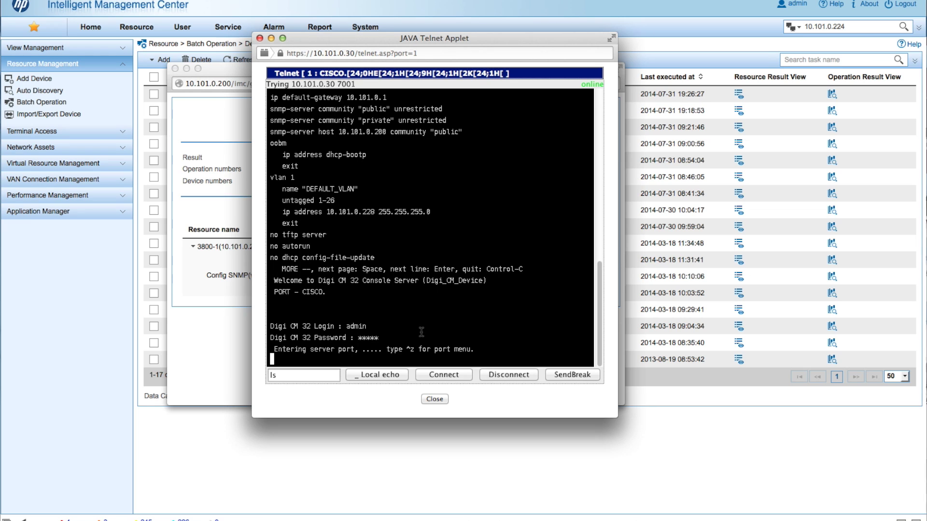
key(Return)
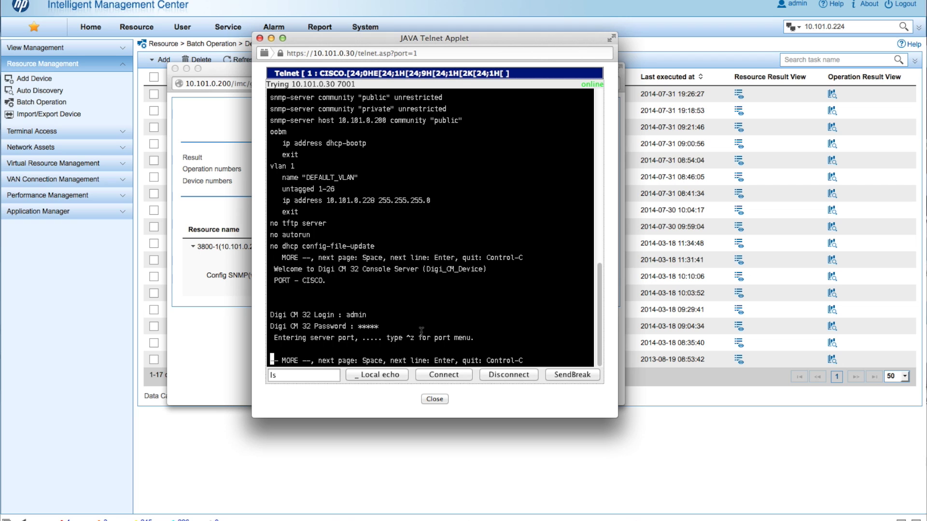
key(ctrl+c)
- Page through 'sh run' output to check the prov3user SNMPv3 settings on 3800-1
text(sh run)
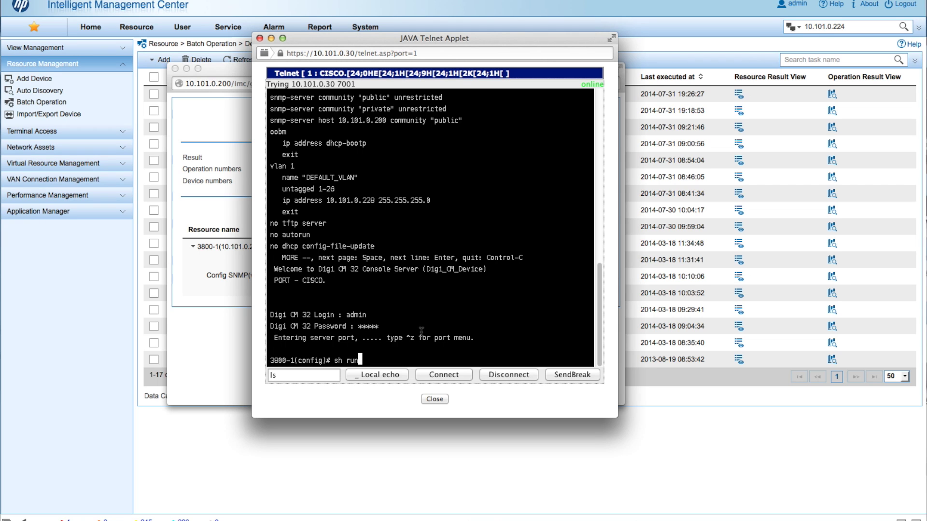
key(Return)
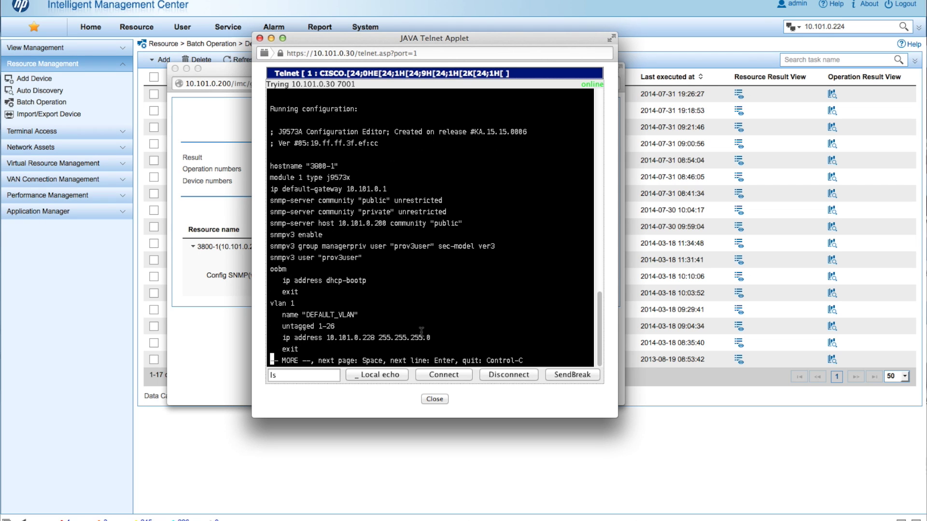
click(330, 232)
click(507, 246)
click(363, 257)
key(space)
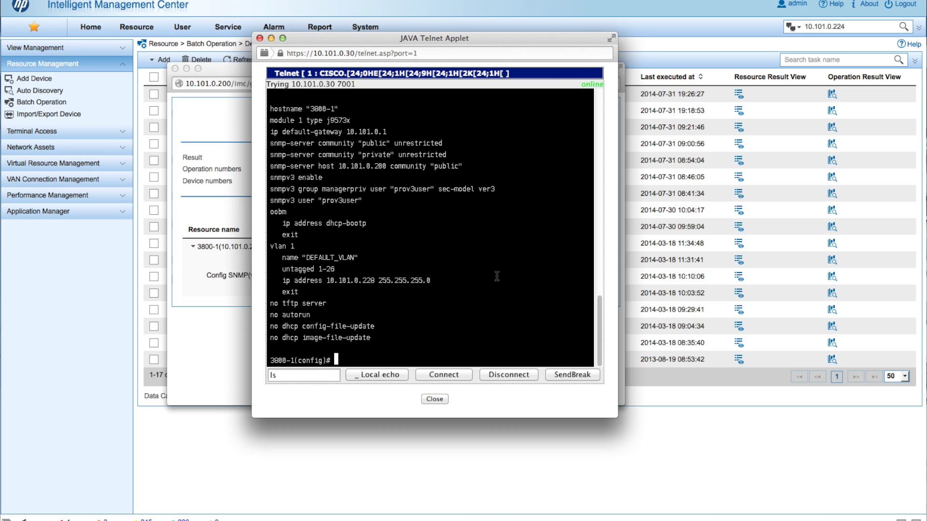
- Enter the 'snmpv3 only' command to restrict the switch to SNMPv3 access
text(s)
text(nmpv)
text(3)
text( only)
key(BackSpace)
key(BackSpace)
key(BackSpace)
key(BackSpace)
text(restr)
key(Tab)
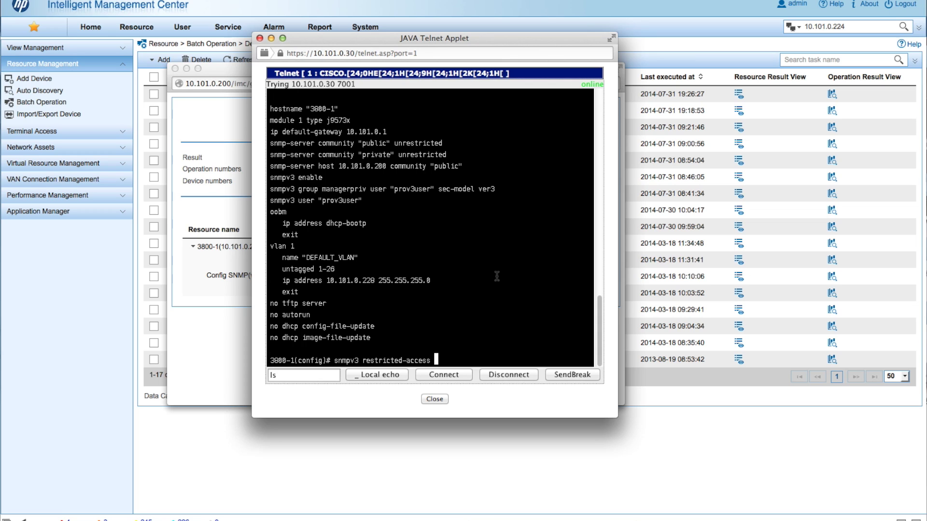
key(BackSpace)
key(BackSpace)
key(BackSpace)
key(BackSpace)
key(BackSpace)
key(BackSpace)
key(BackSpace)
key(BackSpace)
key(BackSpace)
key(BackSpace)
key(BackSpace)
key(BackSpace)
key(BackSpace)
key(BackSpace)
key(BackSpace)
text(only)
key(Return)
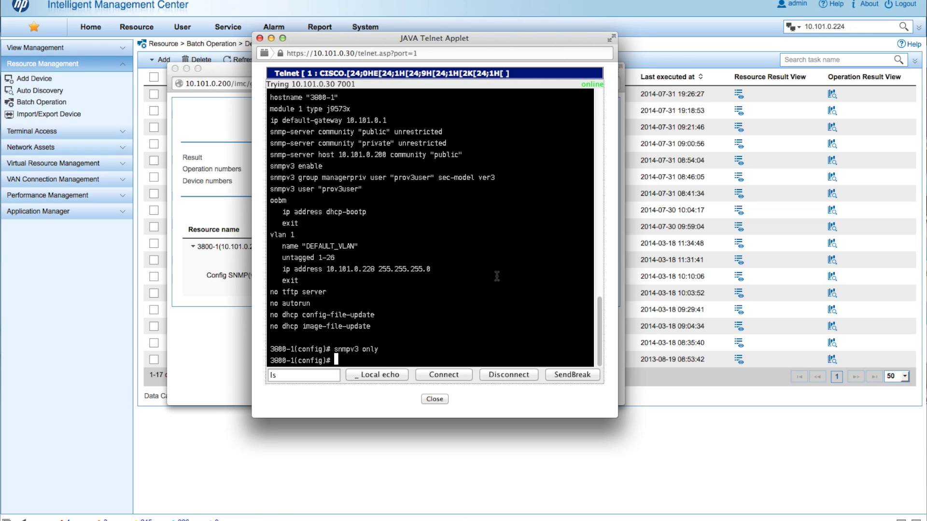
- Close the task details, search for 10.101.0.228, and open the 3800-1 device details
click(226, 375)
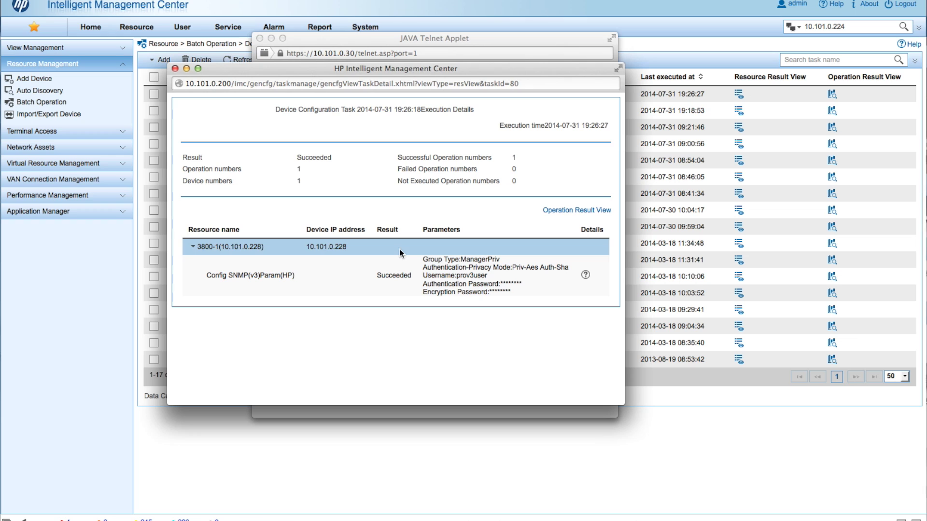
click(175, 68)
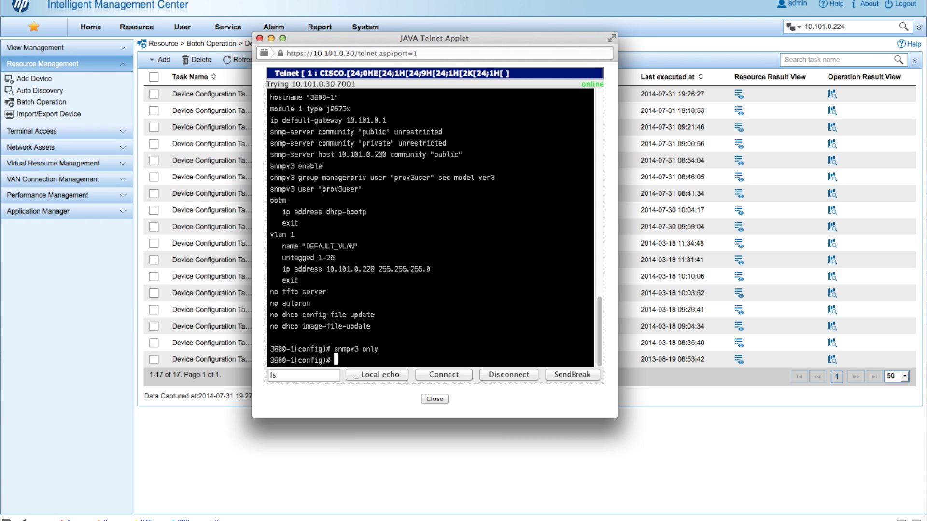
click(867, 28)
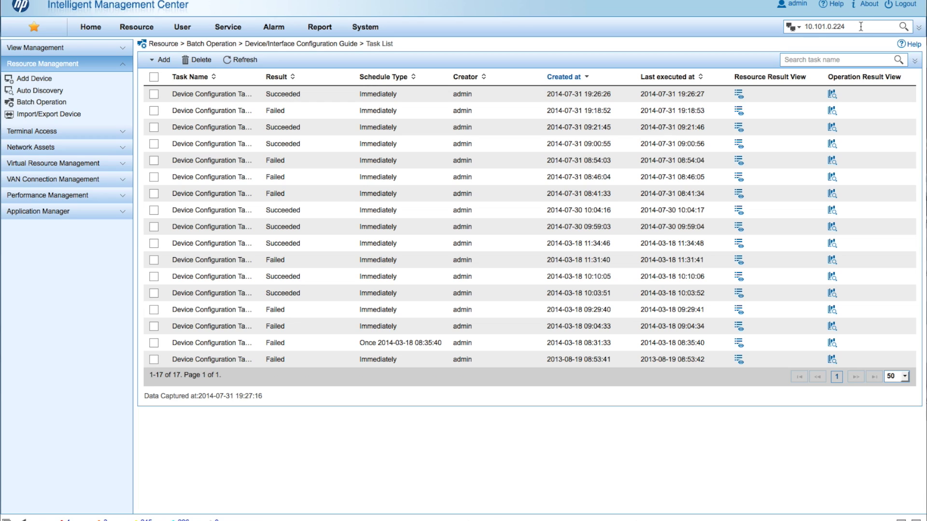
text(8)
key(Return)
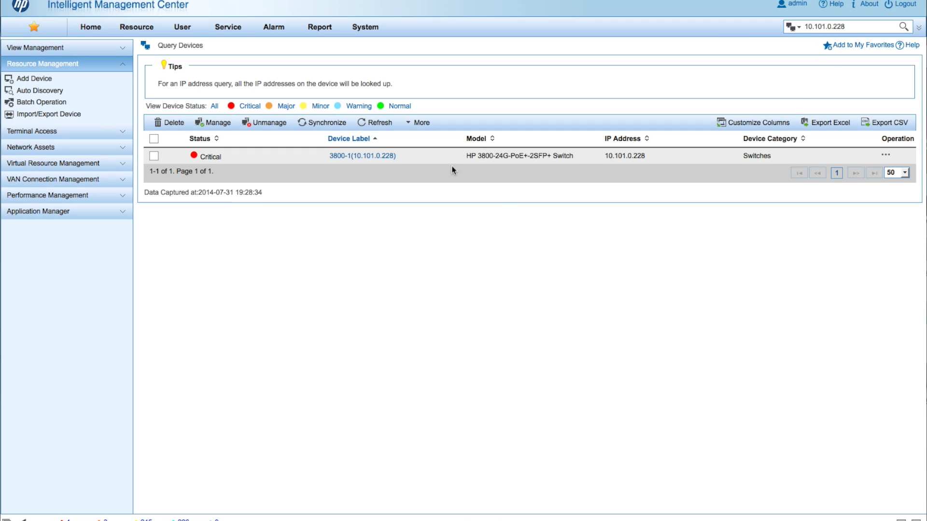
click(363, 157)
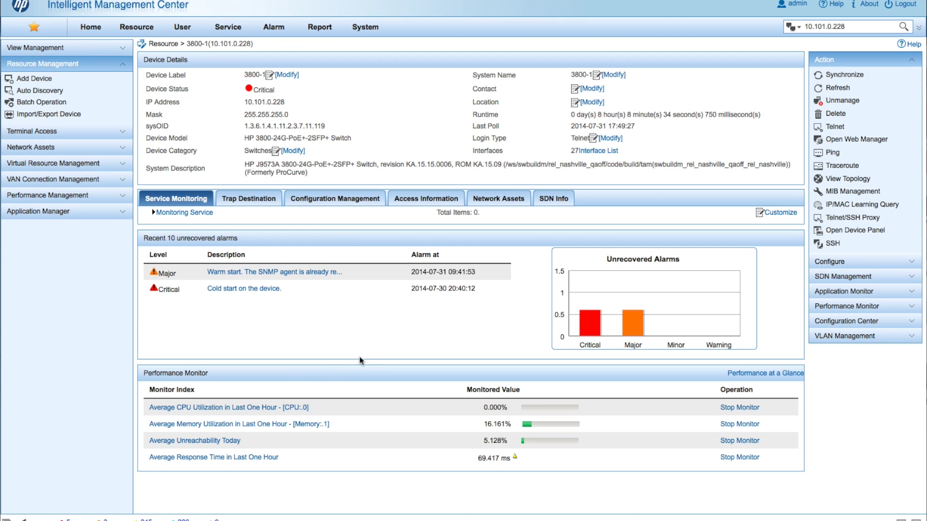
- Test 3800-1's current SNMPv2c settings via Modify SNMP Settings, getting a Read community error
click(835, 263)
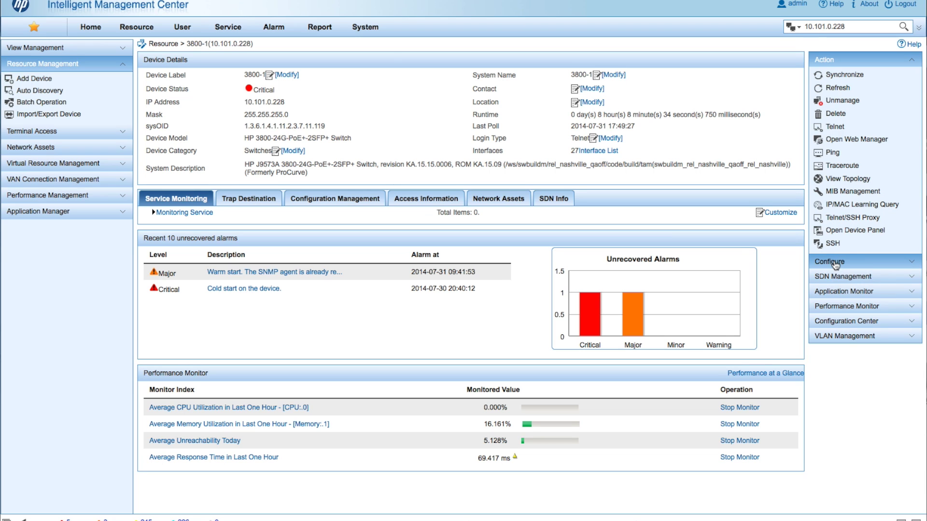
click(832, 303)
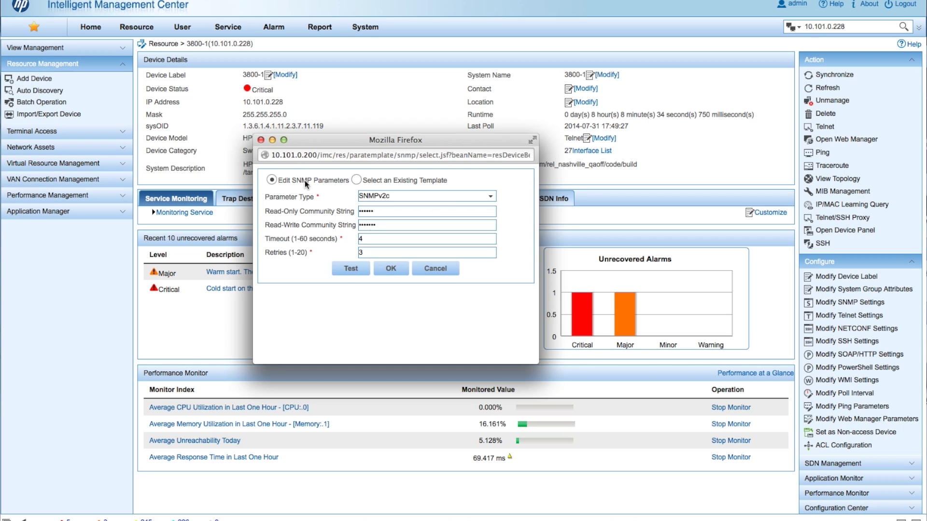
click(344, 275)
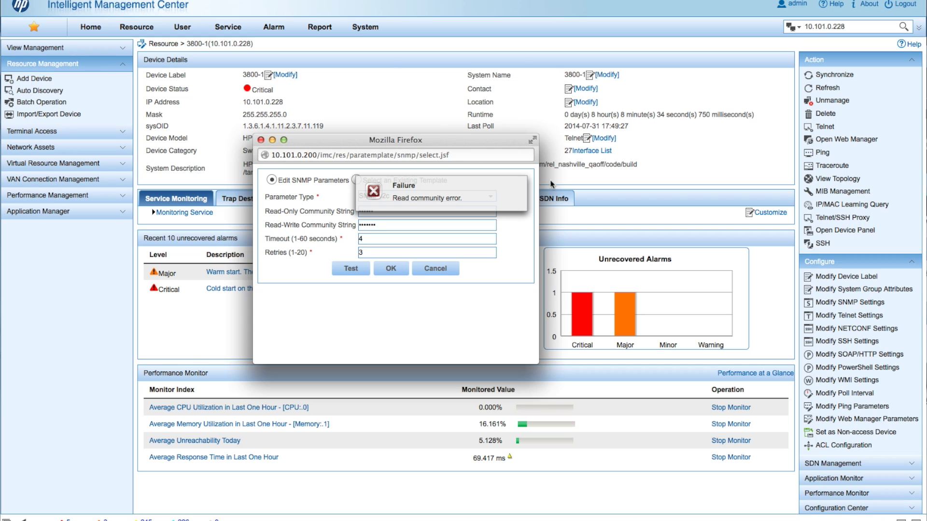
click(521, 186)
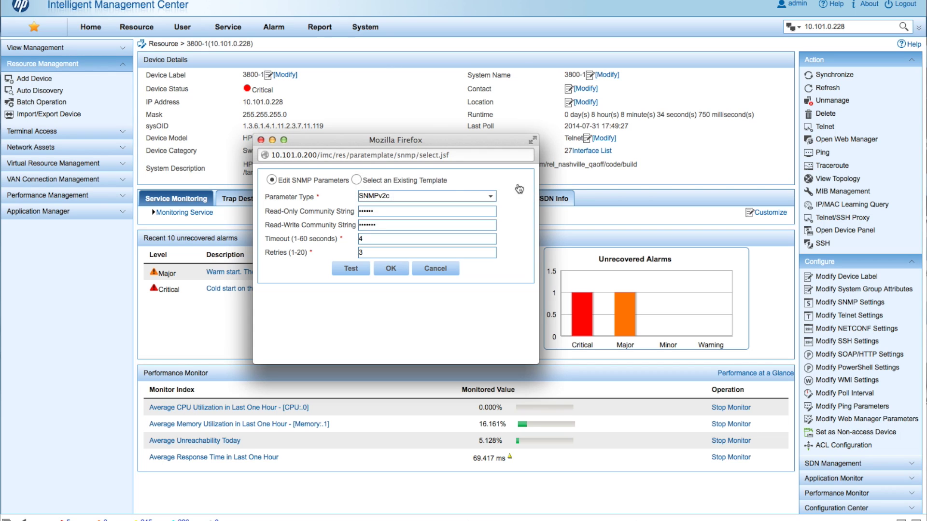
- Select the existing SNMPv3Provision template for 3800-1, test it successfully, and apply it
click(356, 180)
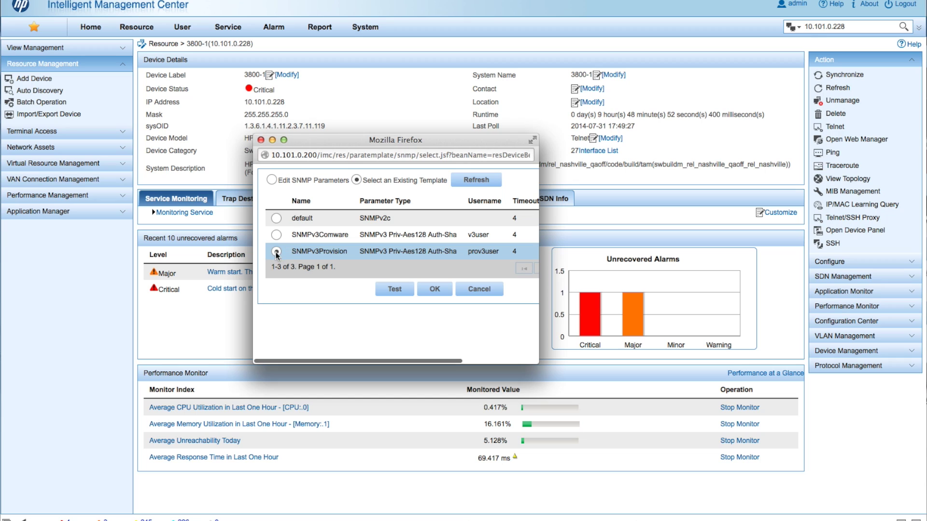
click(276, 251)
click(395, 289)
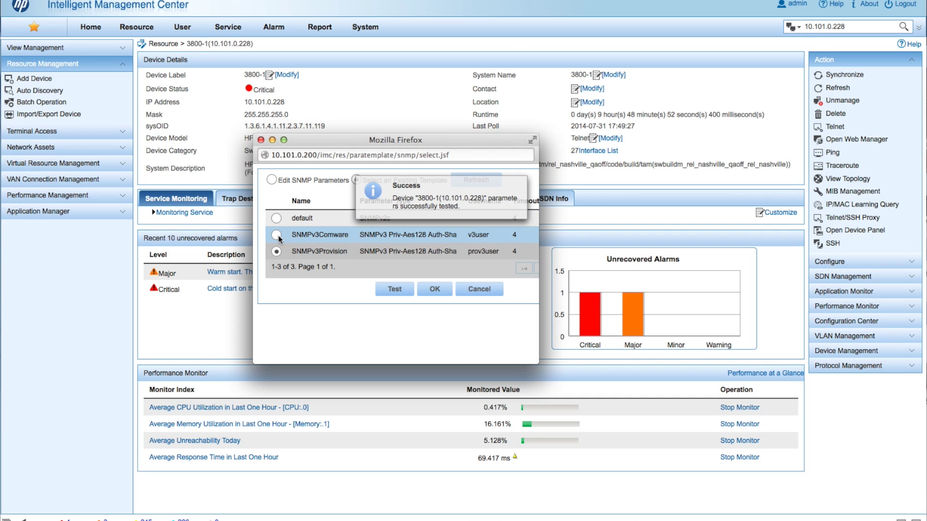
click(435, 290)
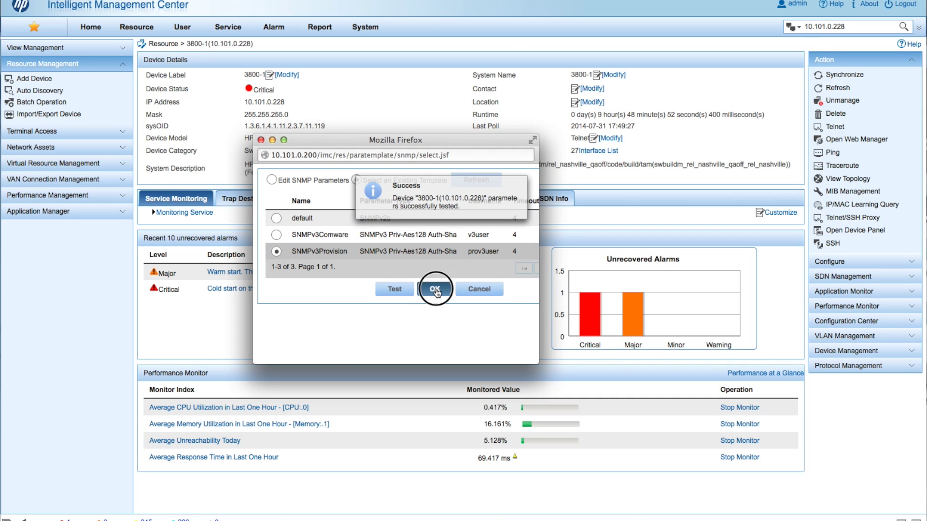
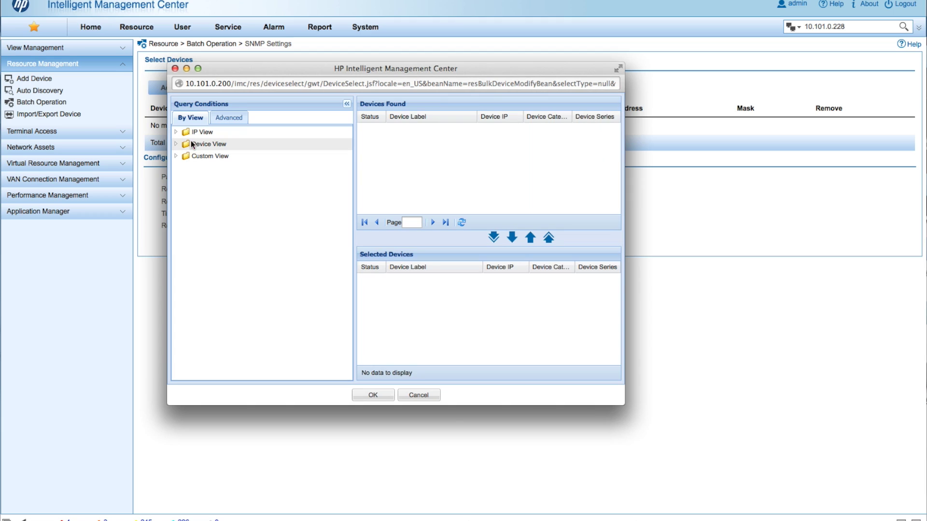
- From the Switches list under Device View, select only 3800-1 (10.101.0.228) as the batch SNMP target
click(176, 144)
click(209, 169)
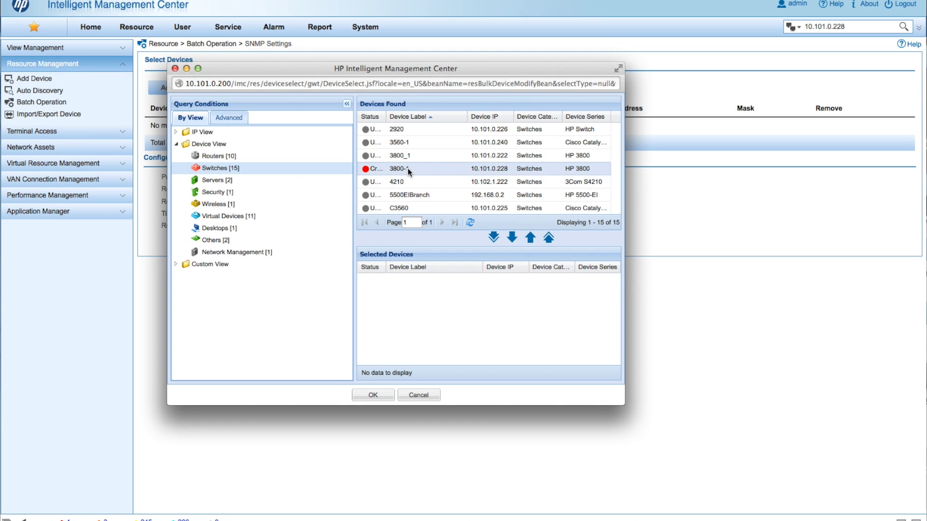
click(421, 158)
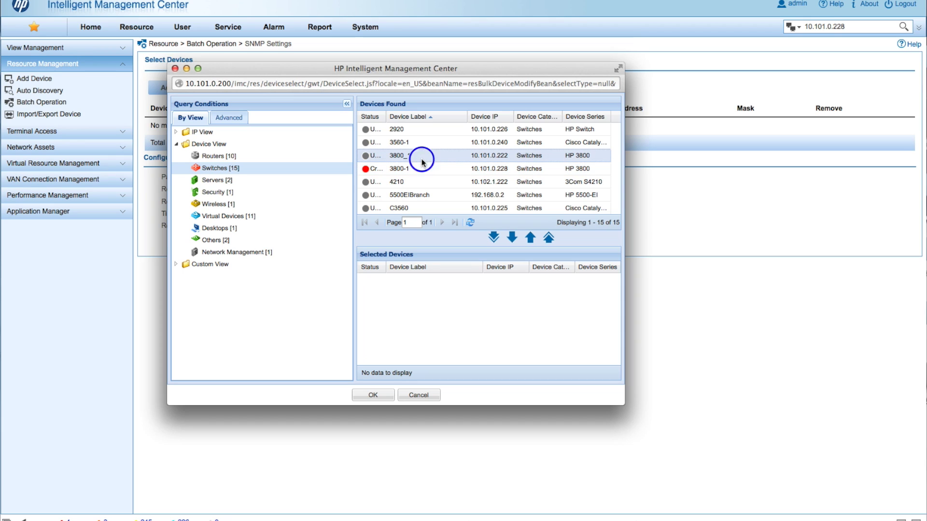
ctrl+click(416, 167)
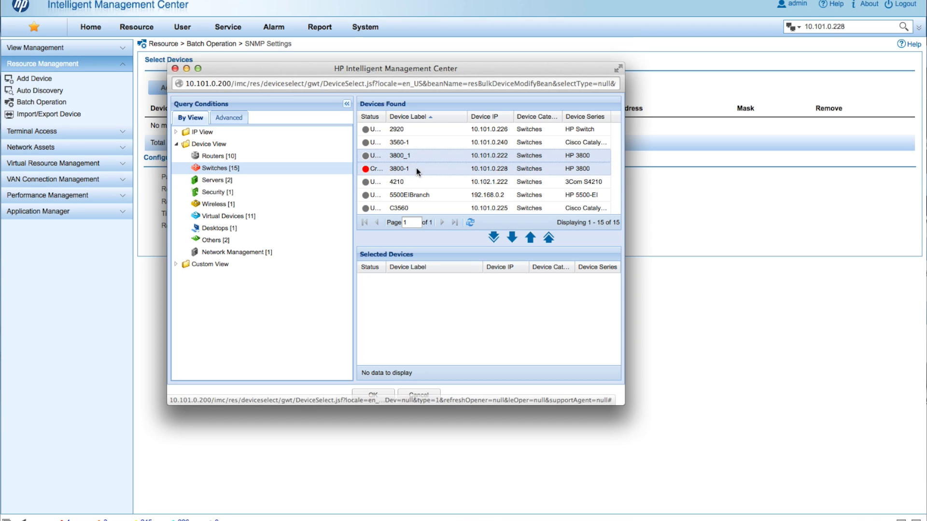
ctrl+click(425, 129)
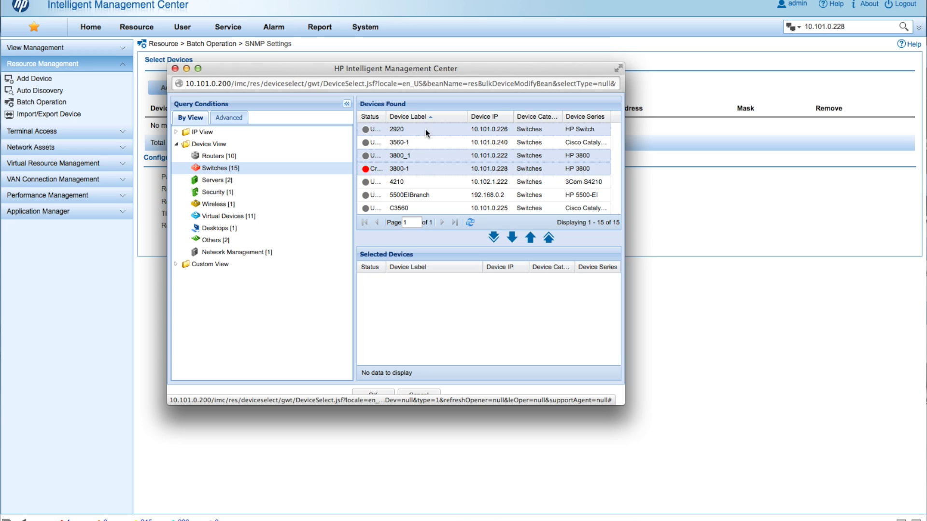
click(425, 129)
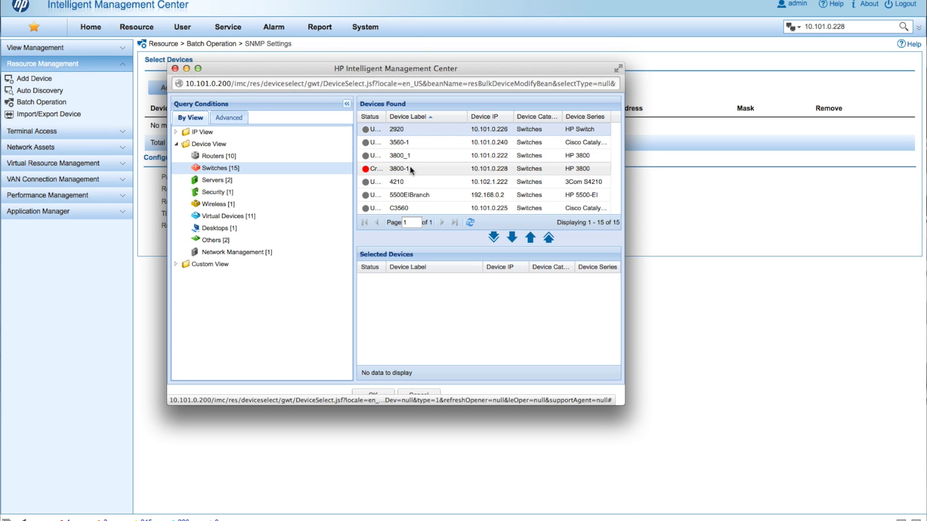
click(410, 167)
click(512, 237)
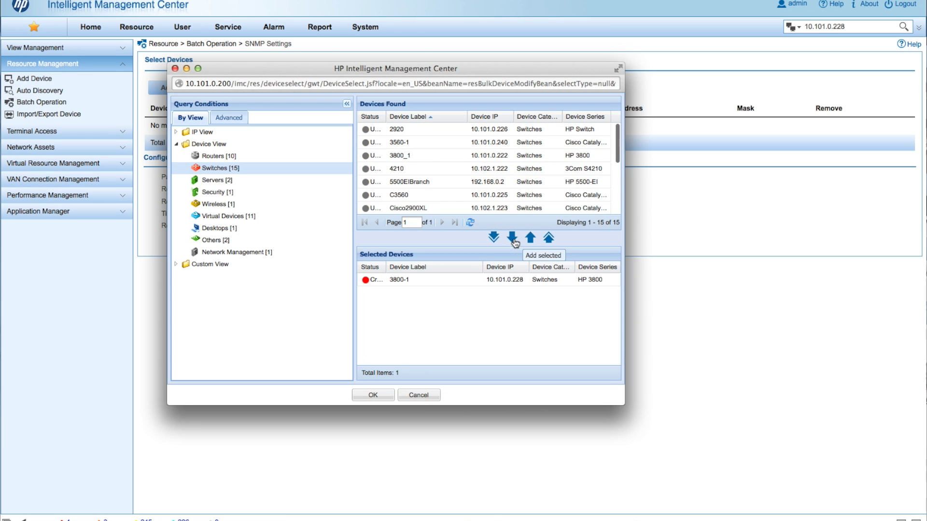
click(372, 396)
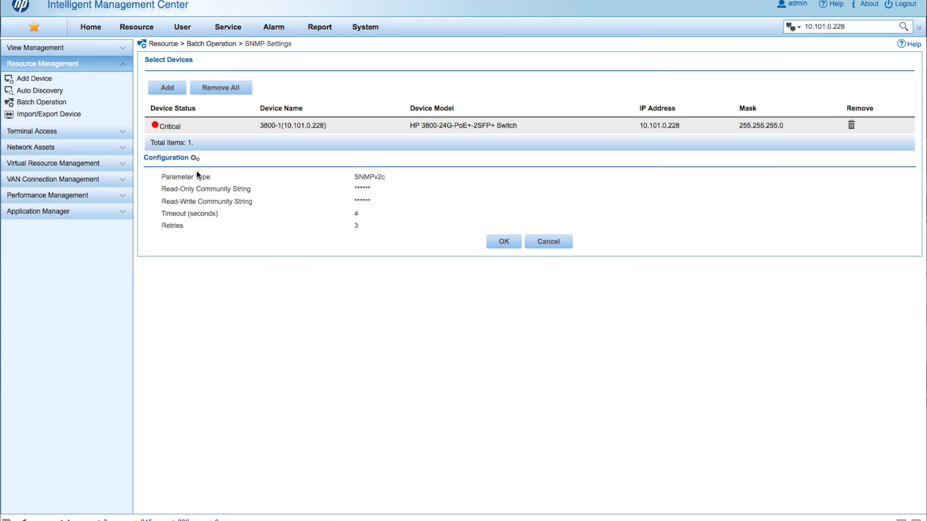
- Apply the existing SNMPv3Provision template as 3800-1's SNMP parameters and submit the change
click(194, 159)
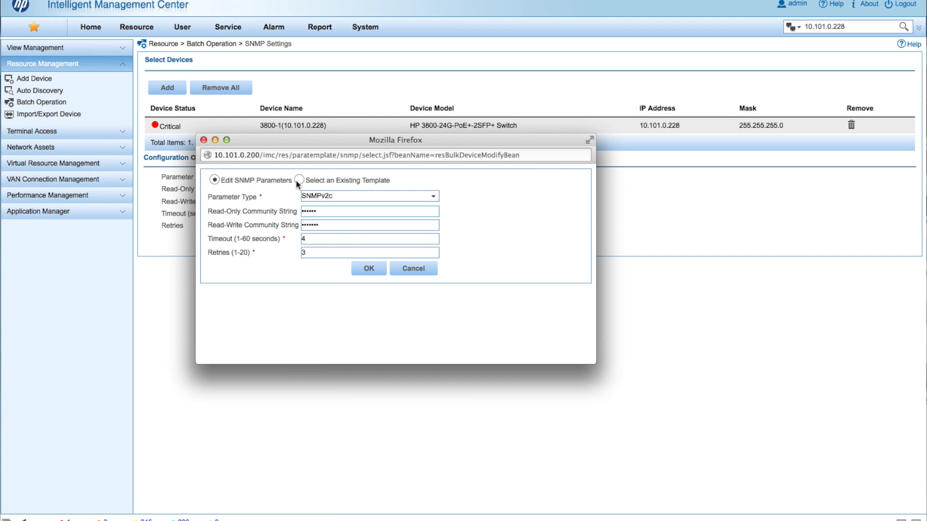
click(300, 180)
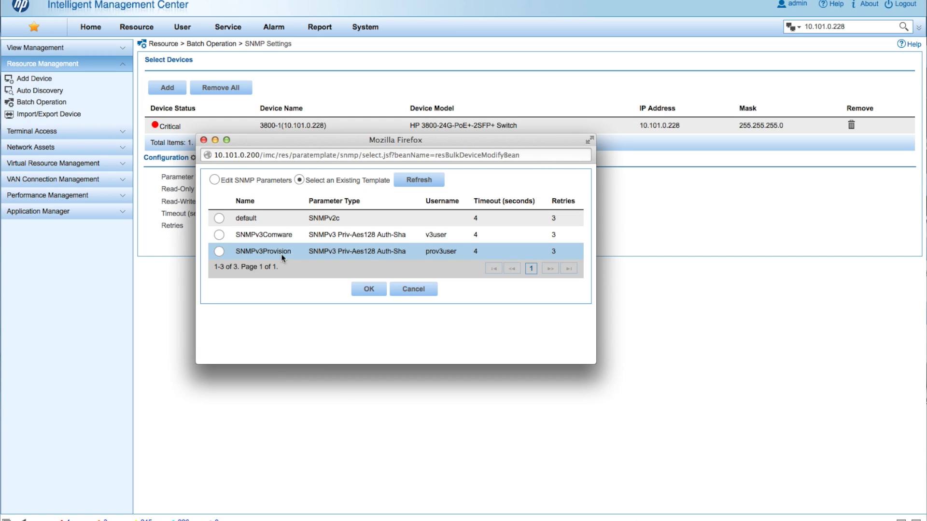
click(220, 252)
click(361, 291)
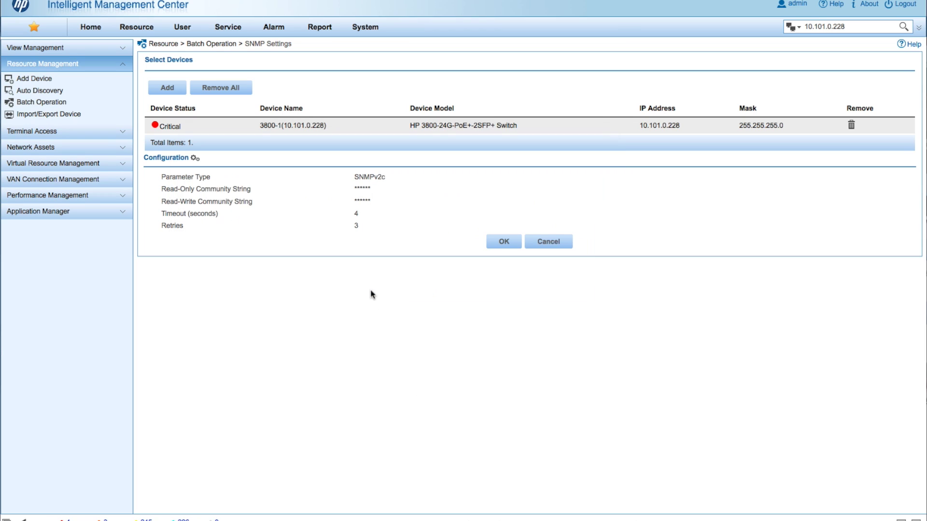
click(504, 254)
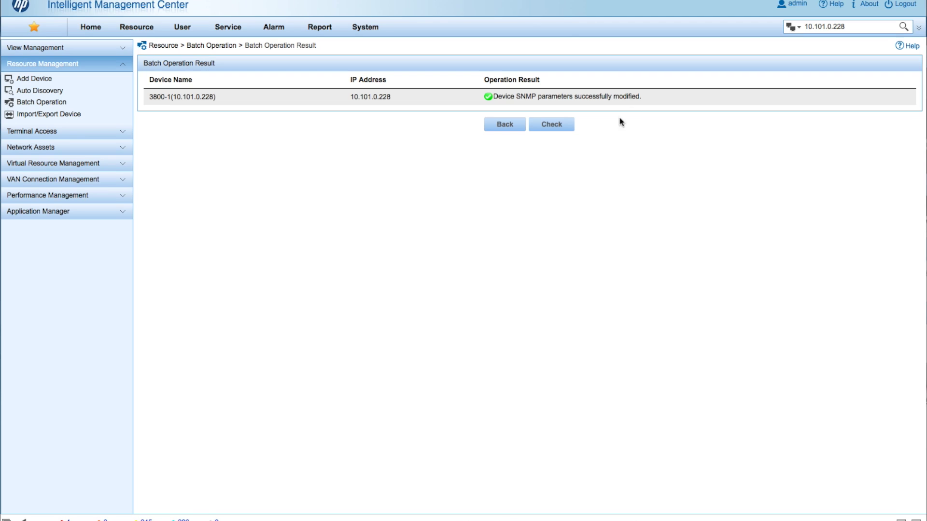
- Go back and begin a Check Access Settings plan limited to SNMP, opening its device selection
click(519, 129)
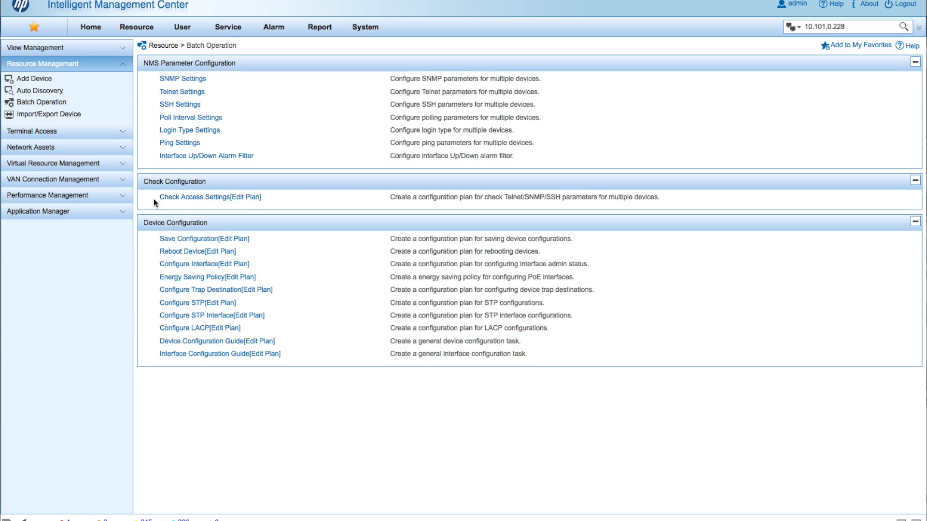
click(199, 197)
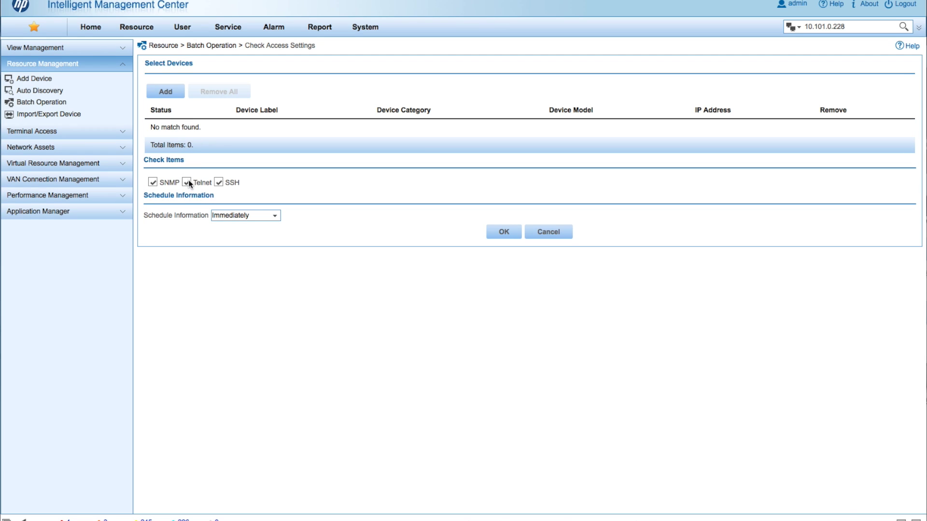
click(167, 92)
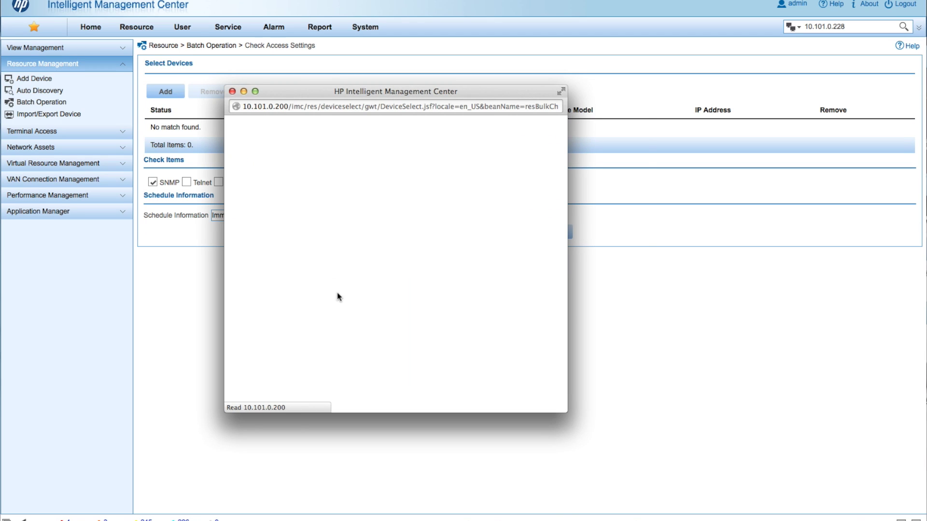
- Pick switch 3800-1 from Device View's Switches for the SNMP check and create the plan
click(175, 144)
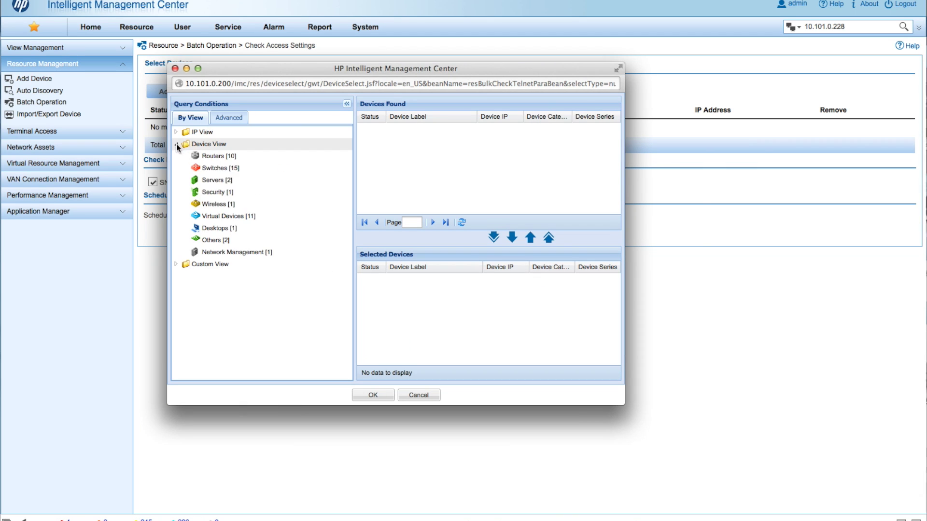
click(212, 168)
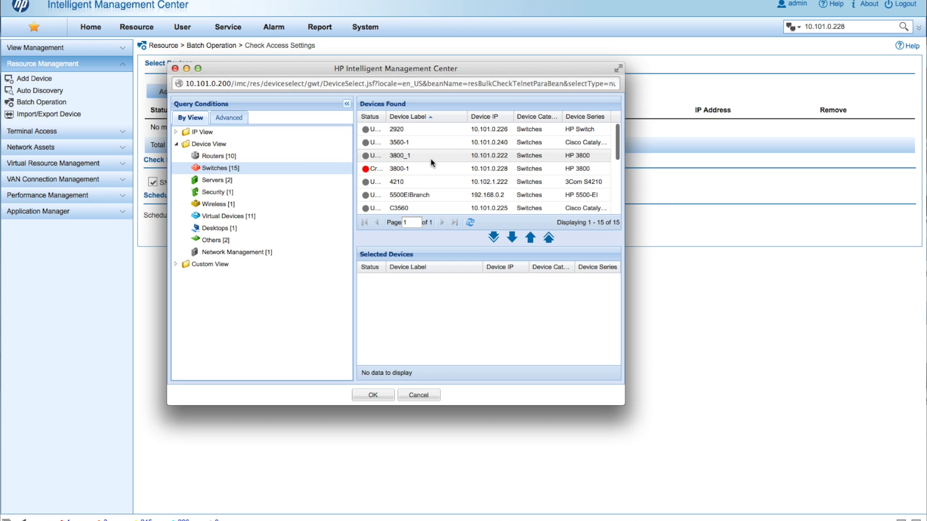
click(406, 170)
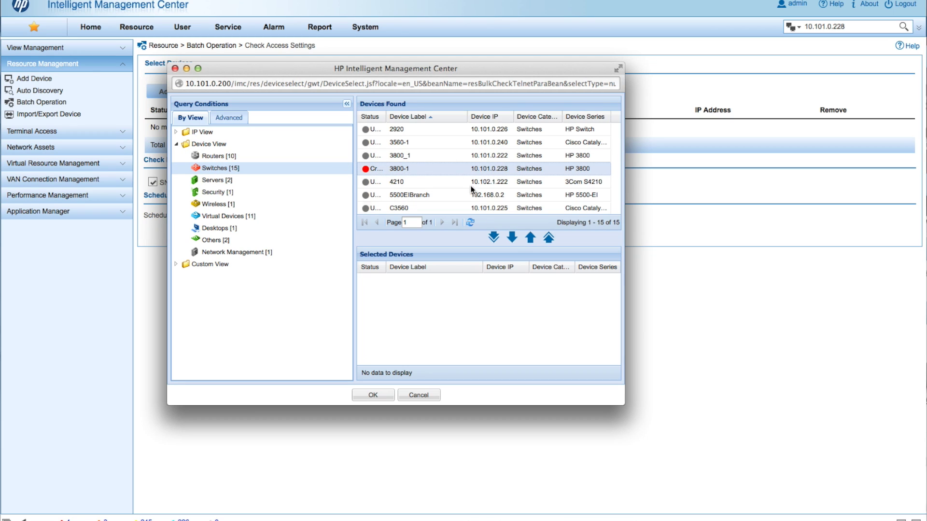
click(512, 238)
click(378, 394)
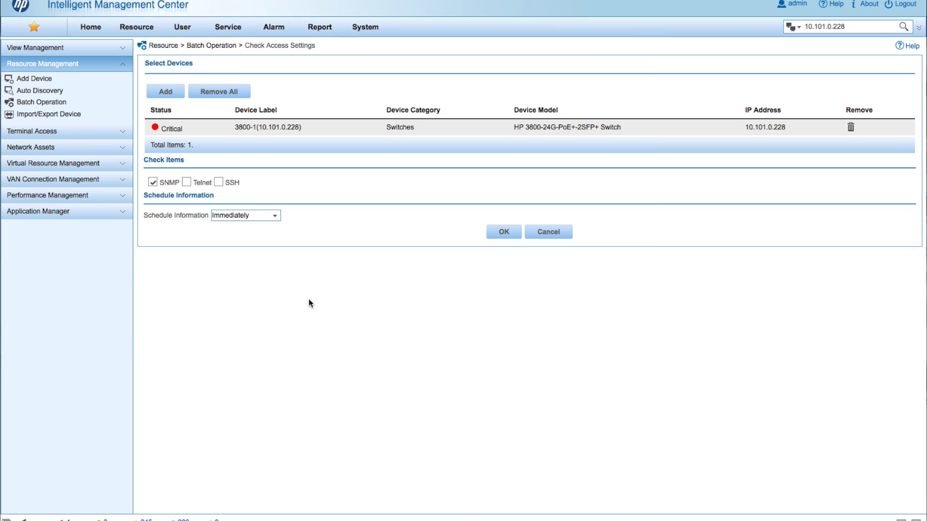
click(497, 237)
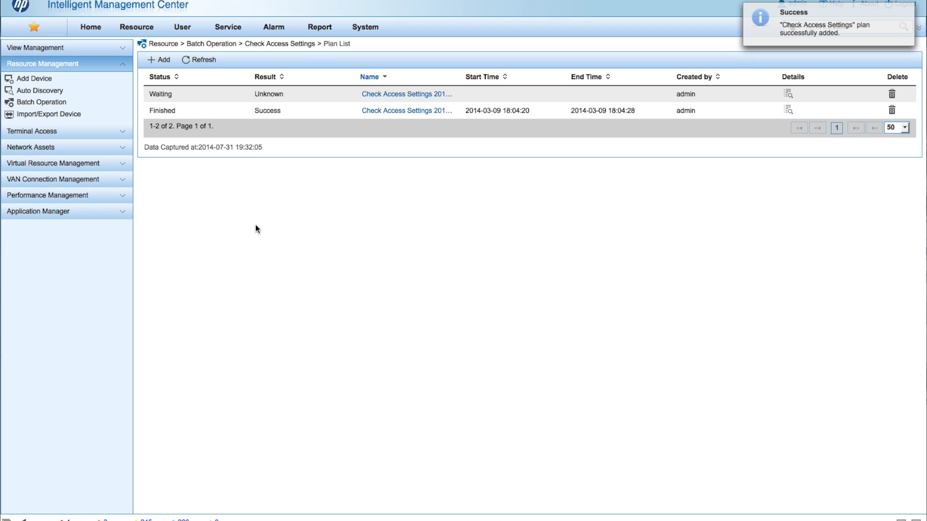
- Refresh the plan list until the check finishes, then confirm 3800-1 shows Consistent in Details
click(202, 61)
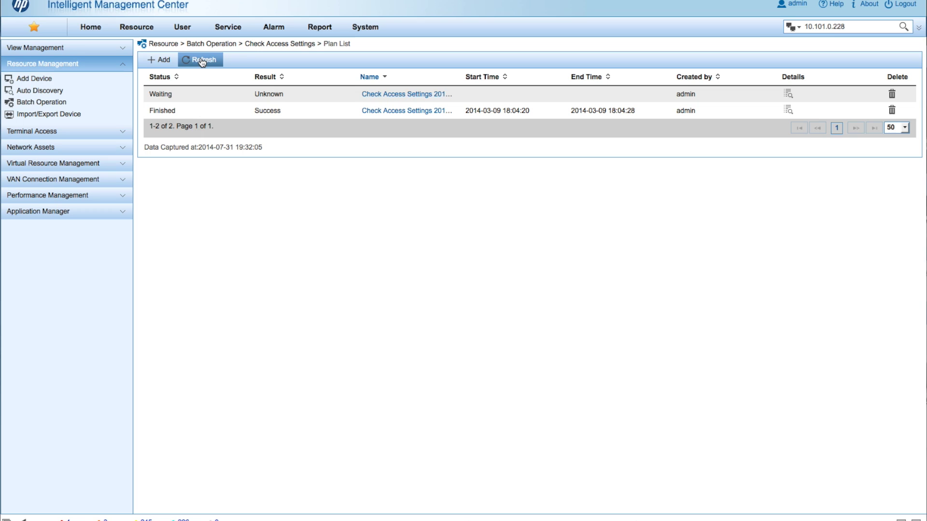
click(201, 60)
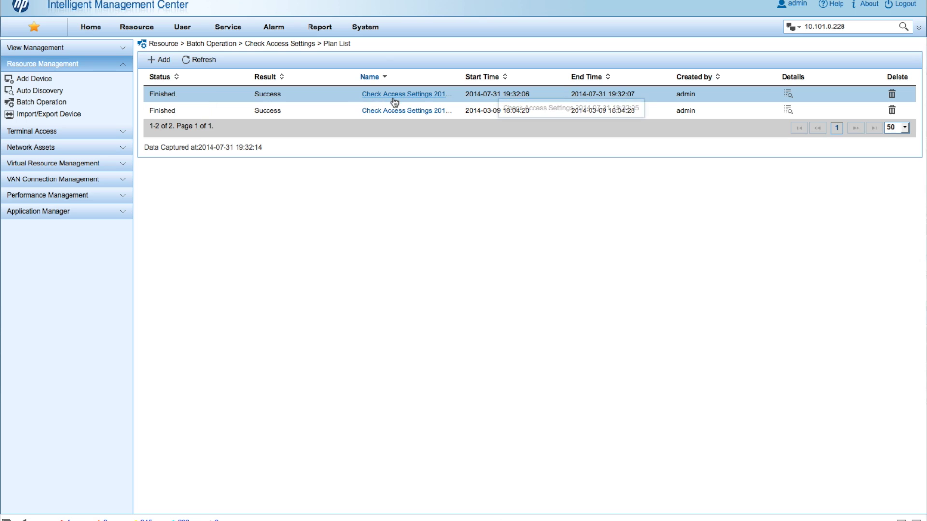
click(790, 95)
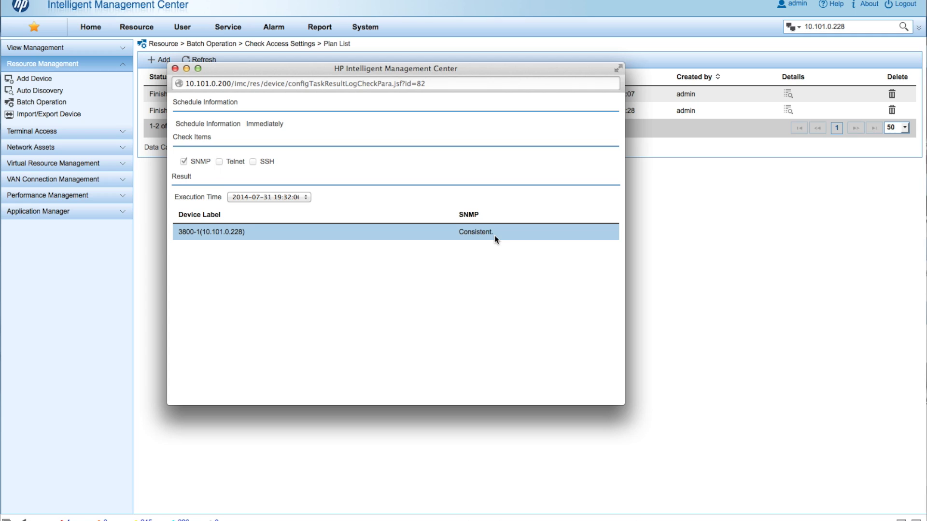
click(175, 69)
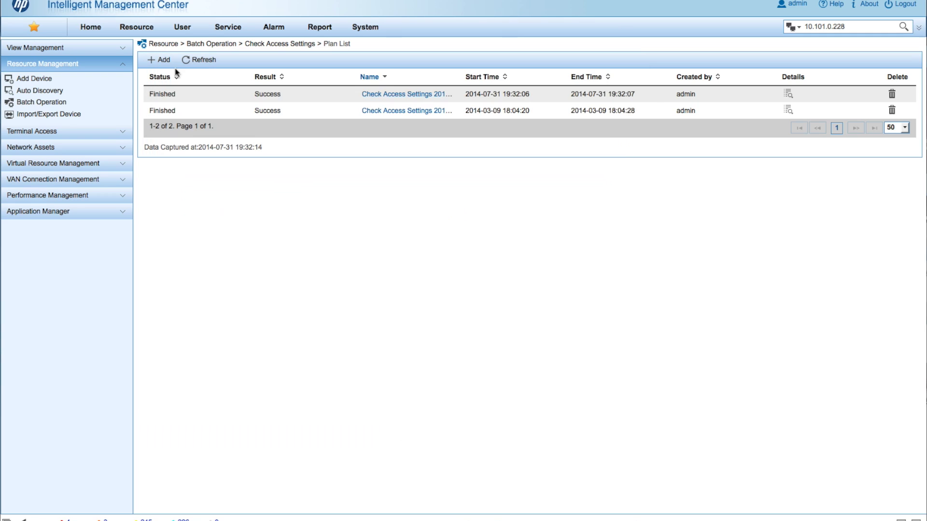